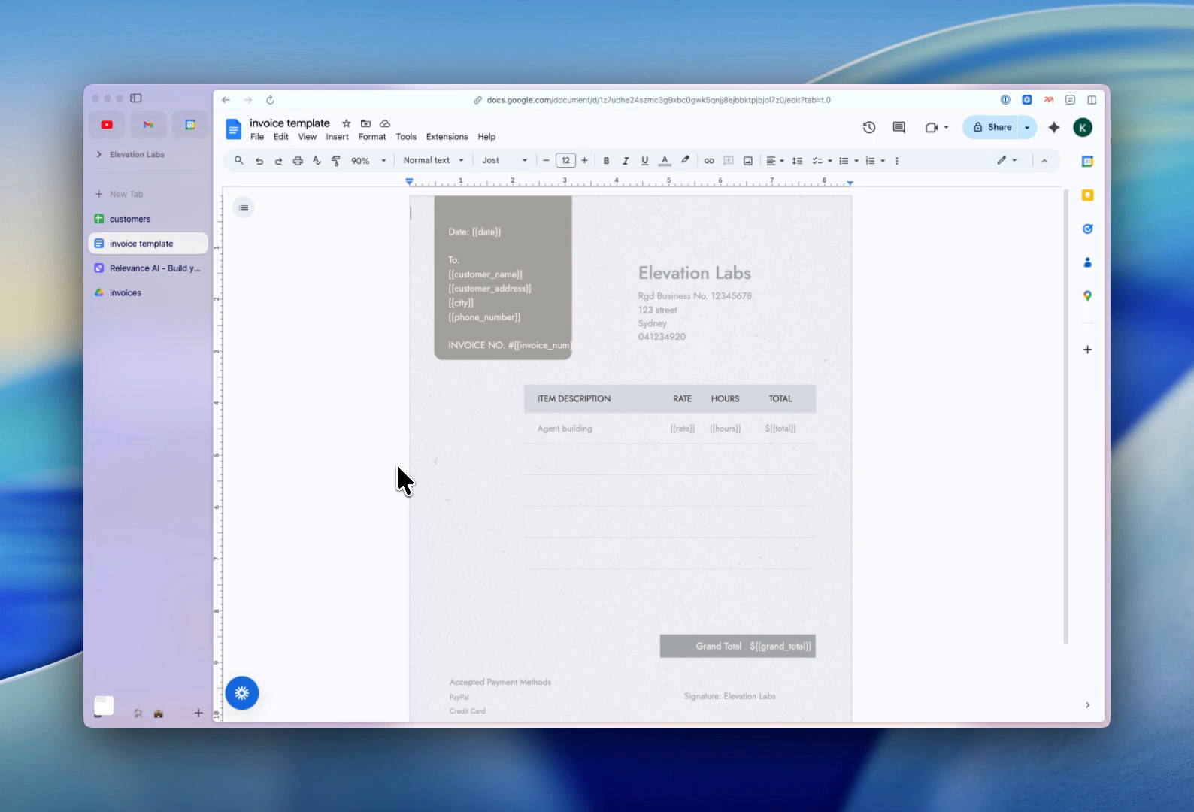
Log in to Relevance AI and start a new blank Default tool from the Tools page.
left_click(139, 272)
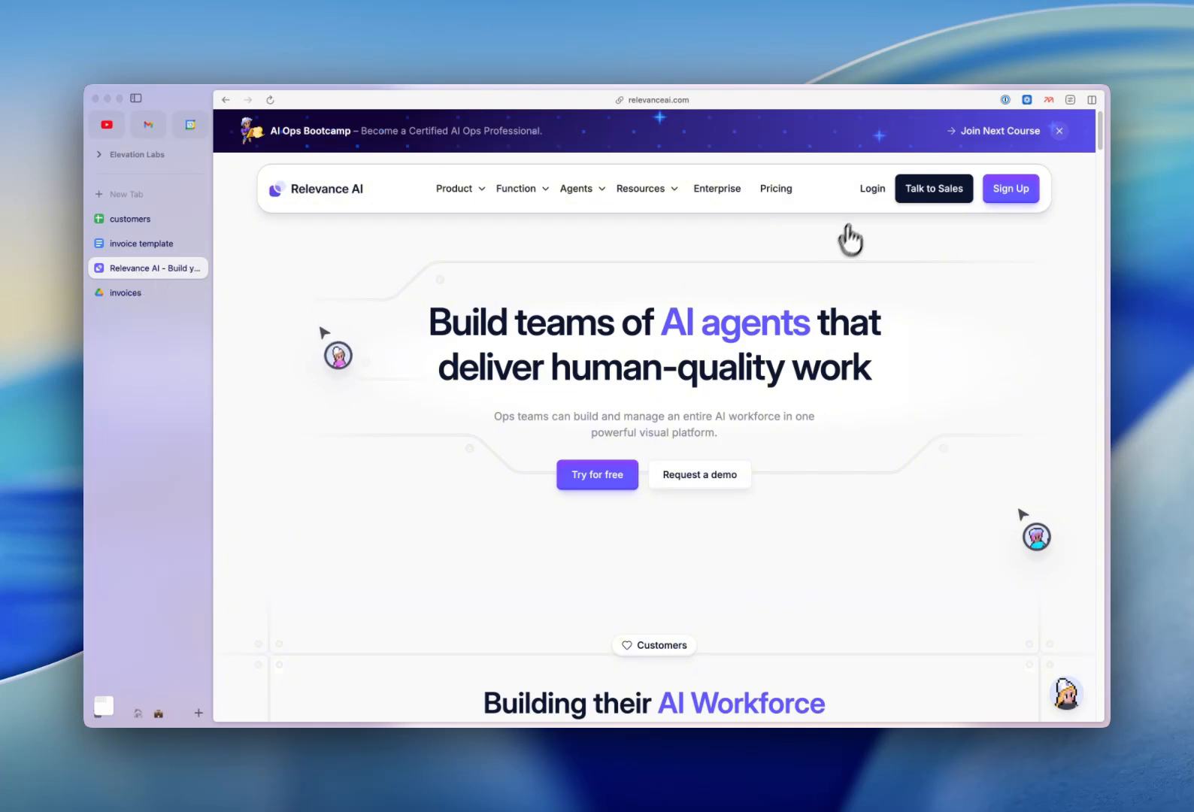
left_click(868, 191)
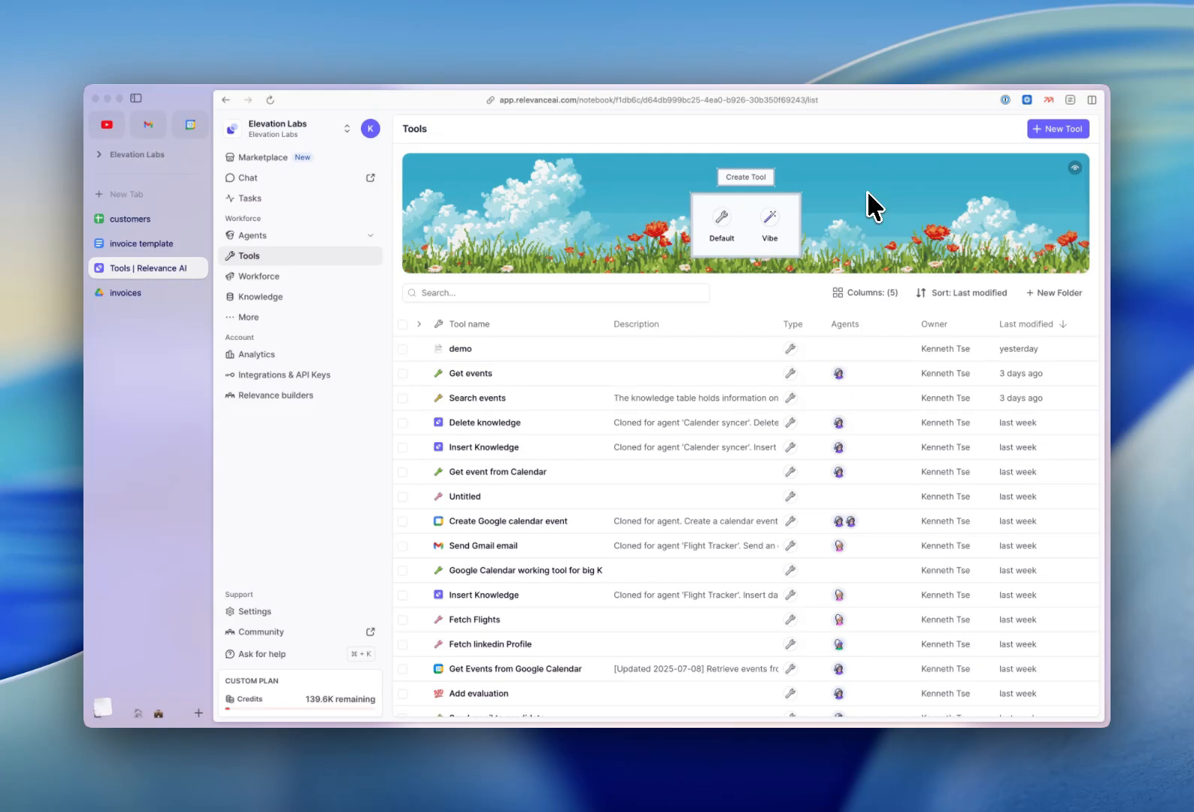
left_click(721, 222)
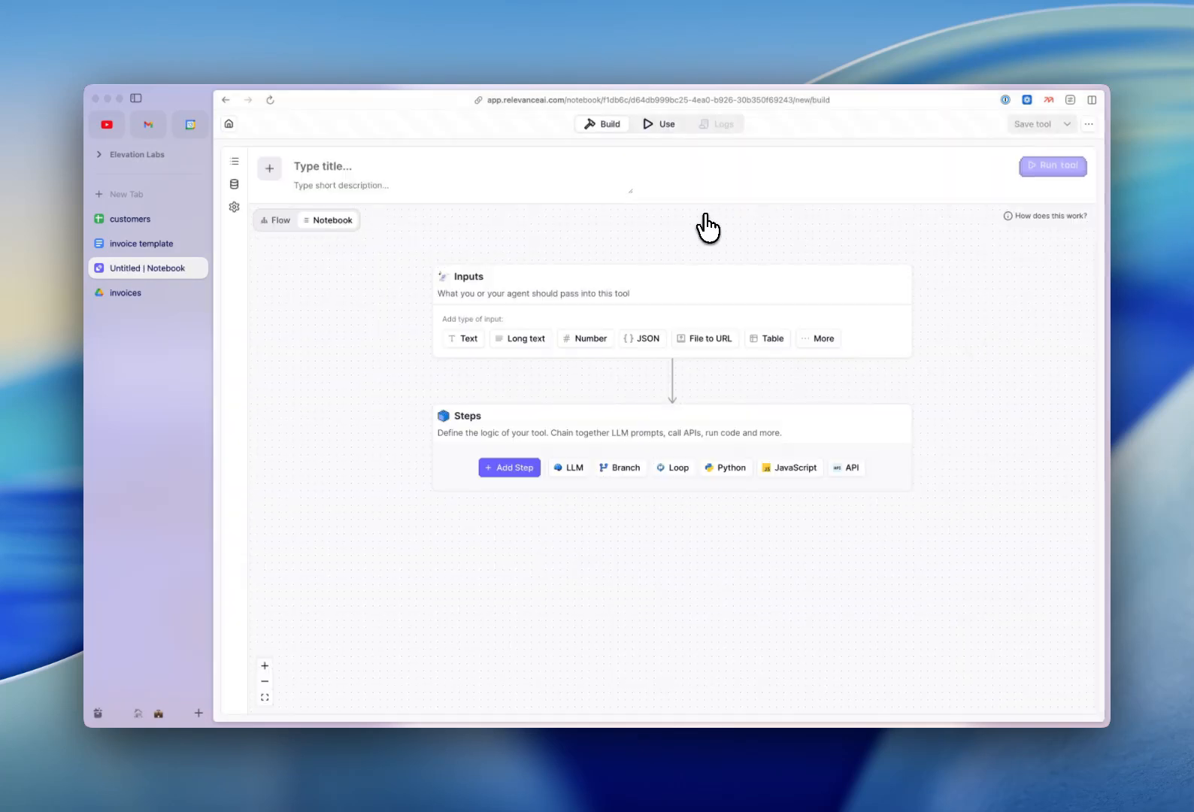
Search the step library for 'google docs' and add 'Google Docs - Create New Document From Template'.
left_click(510, 467)
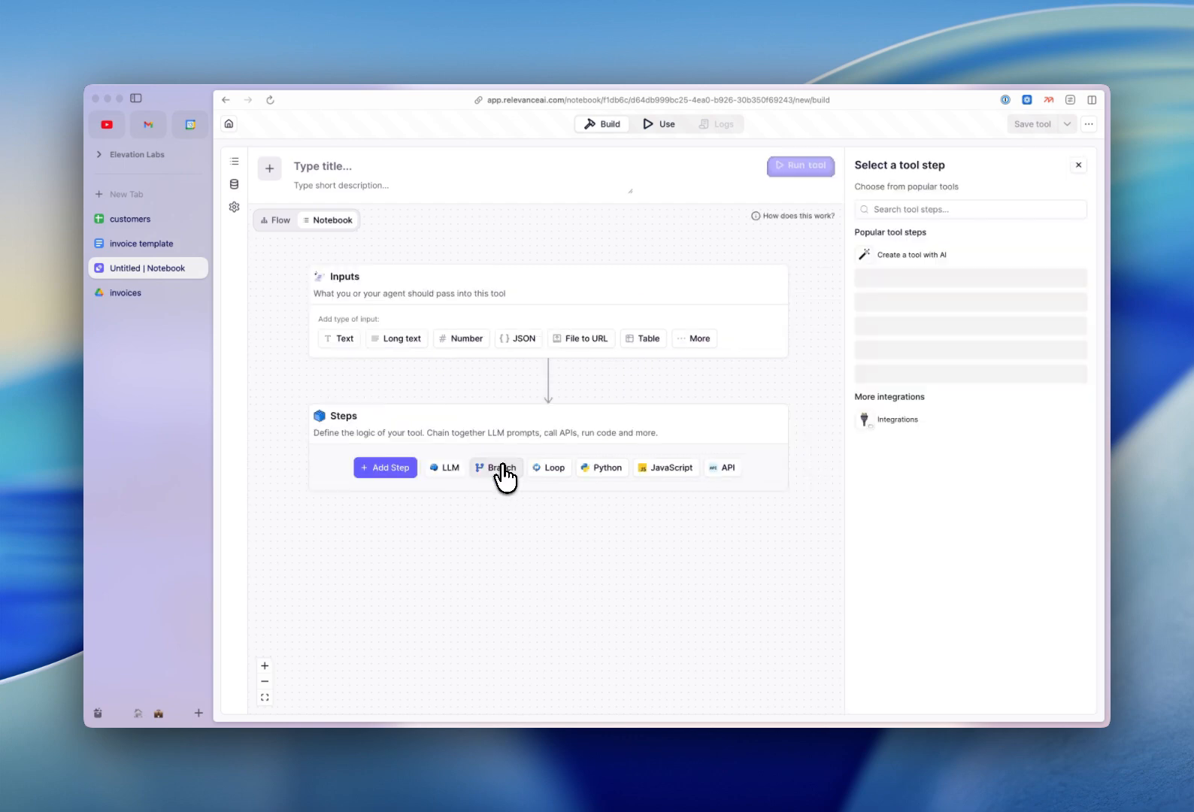
left_click(906, 207)
type("google docs")
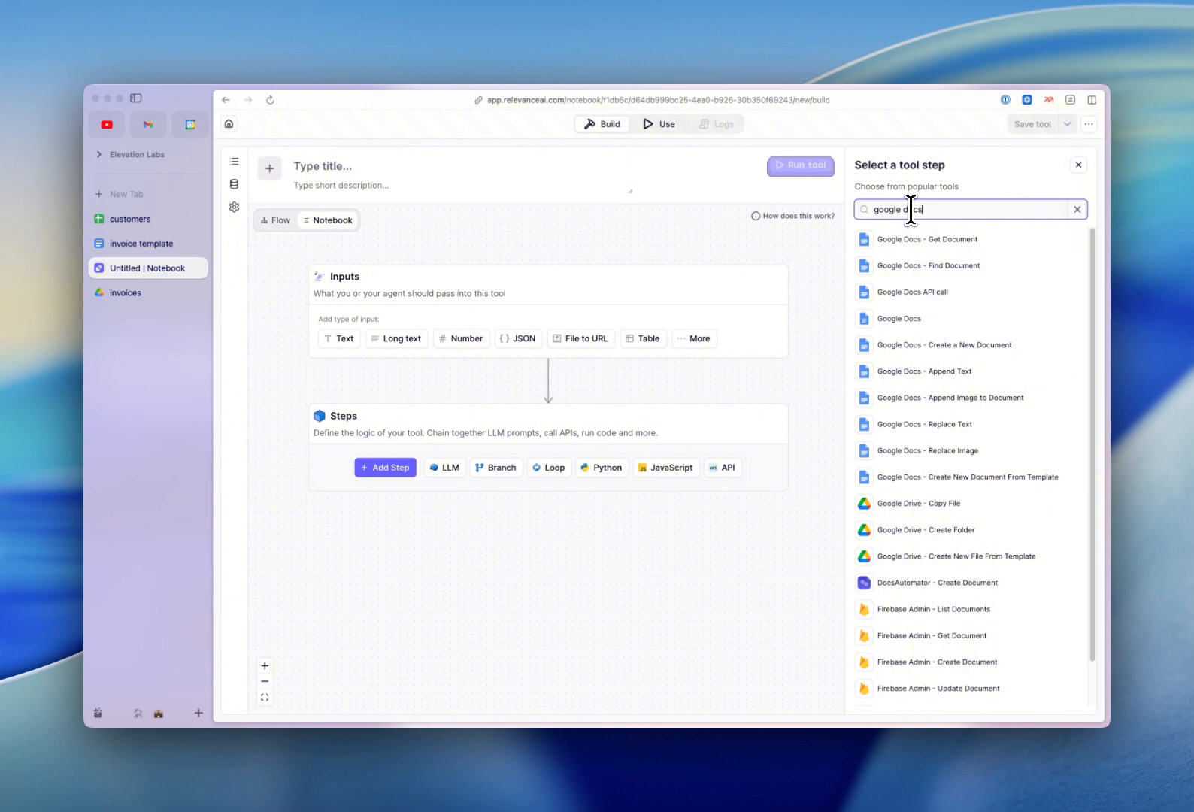
left_click(970, 478)
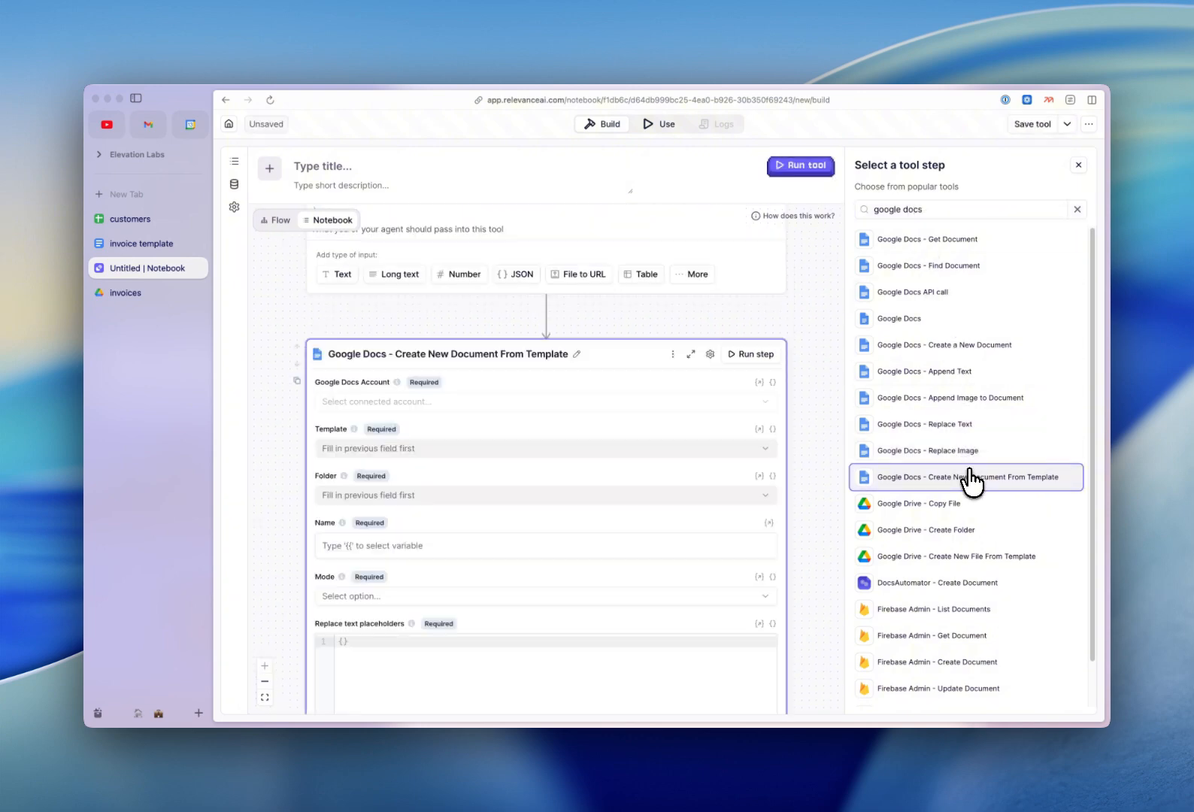
left_click(1077, 167)
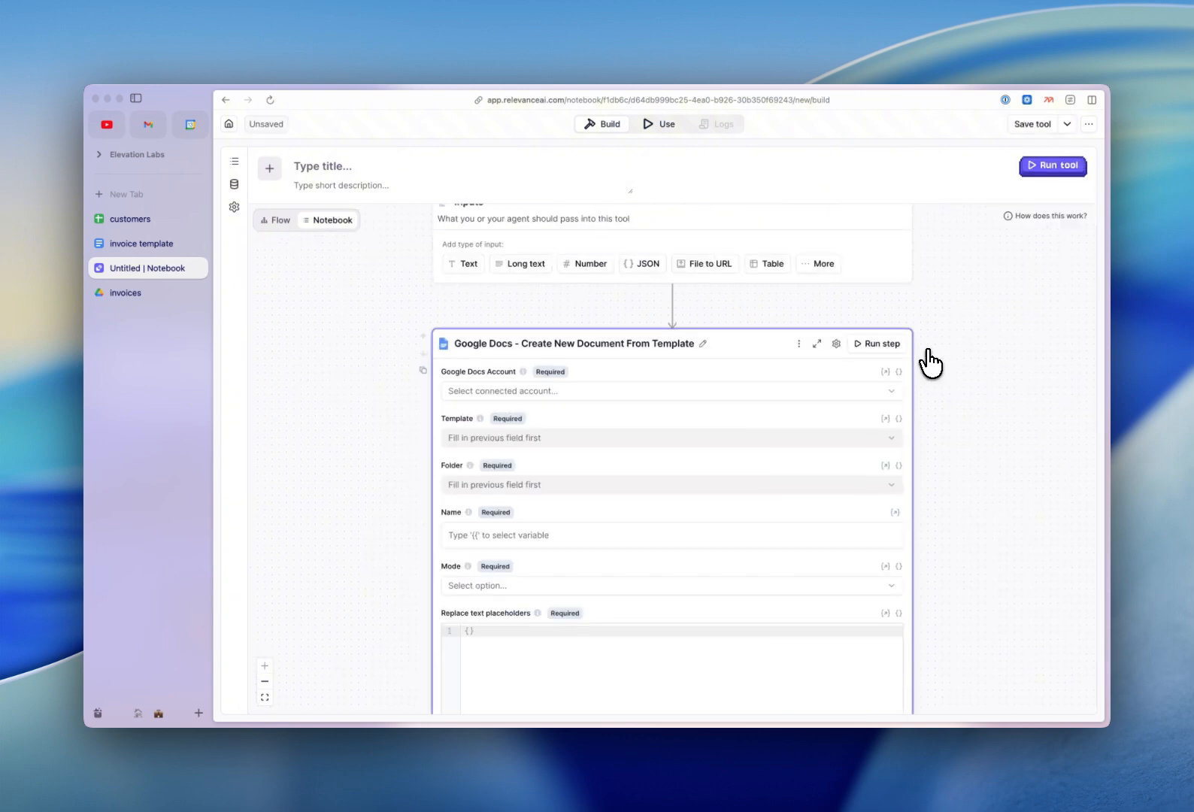
Add text inputs named invoice_num, date and customer_name.
left_click(463, 265)
left_click(471, 375)
type("invoice_num")
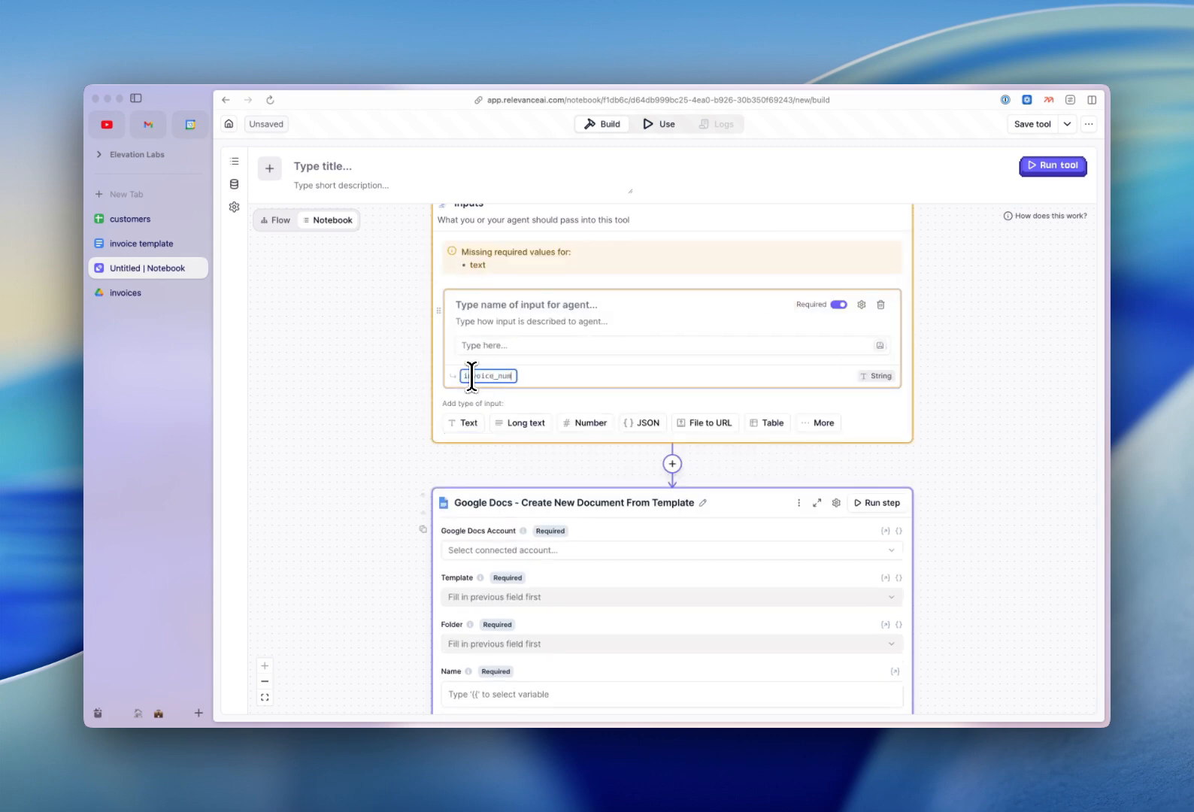
left_click(464, 422)
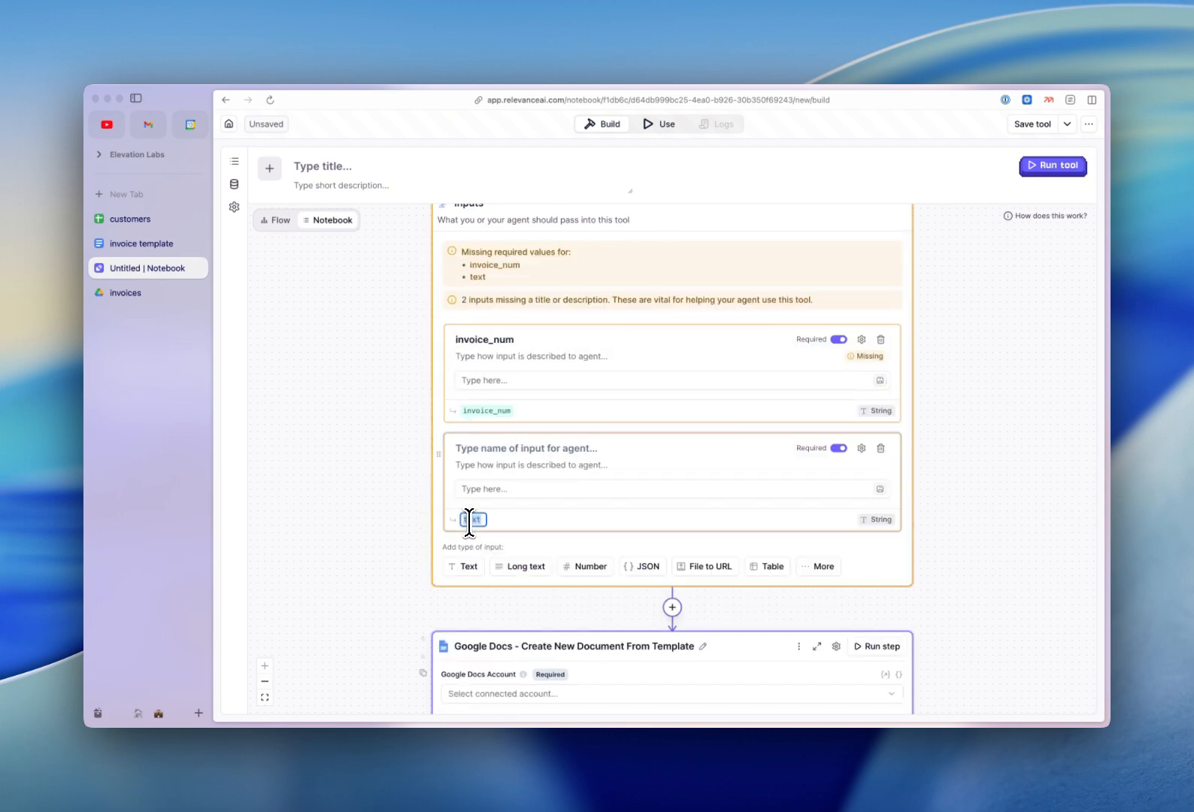
type("date")
left_click(463, 566)
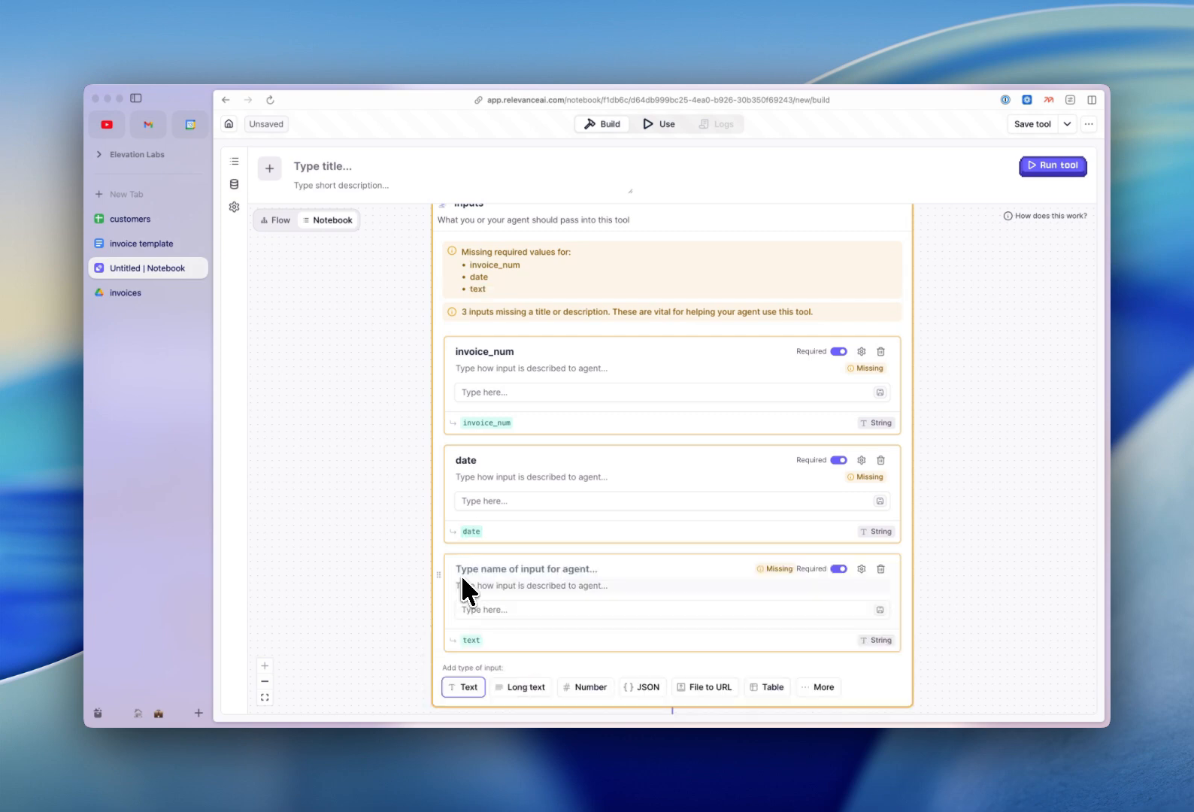
scroll(464, 526, "down", 3)
left_click(472, 390)
type("customer_name")
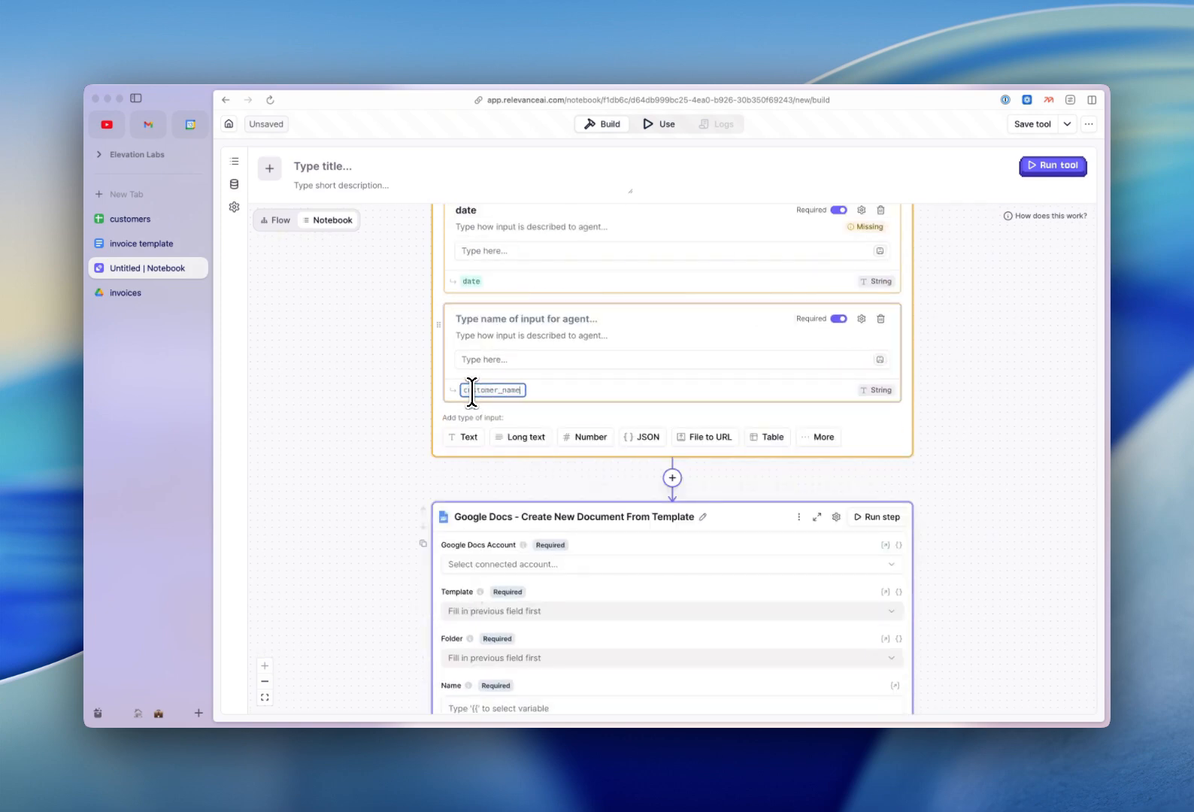
left_click(373, 400)
Add text inputs named customer_address, city and phone_number.
left_click(464, 437)
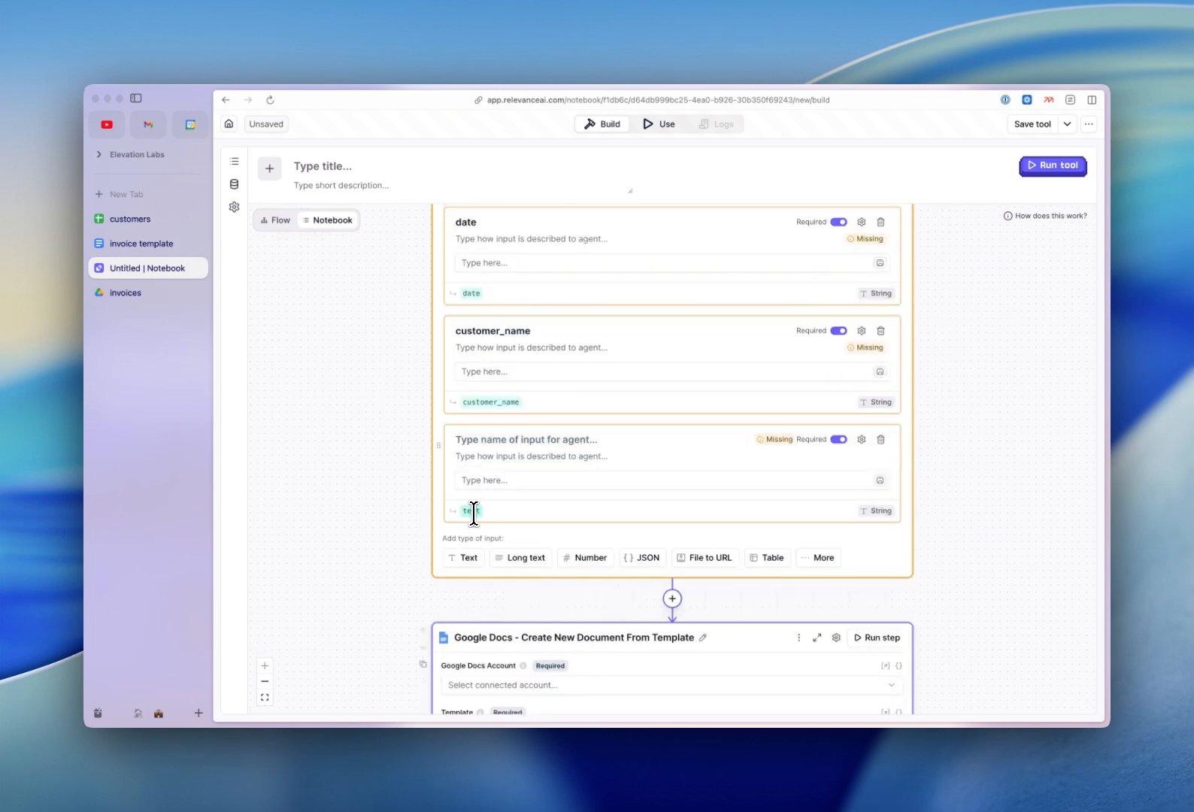
left_click(473, 510)
type("customer_address")
left_click(401, 505)
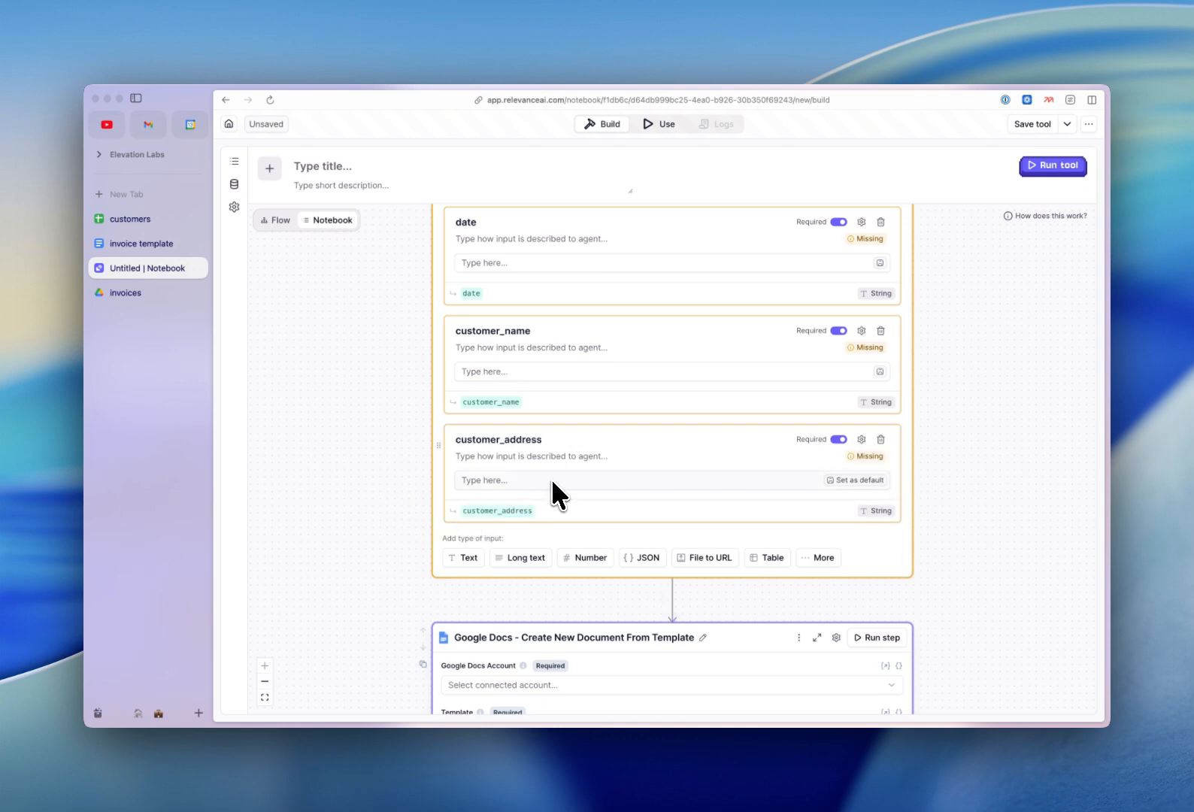
scroll(552, 489, "down", 4)
left_click(465, 364)
left_click(466, 434)
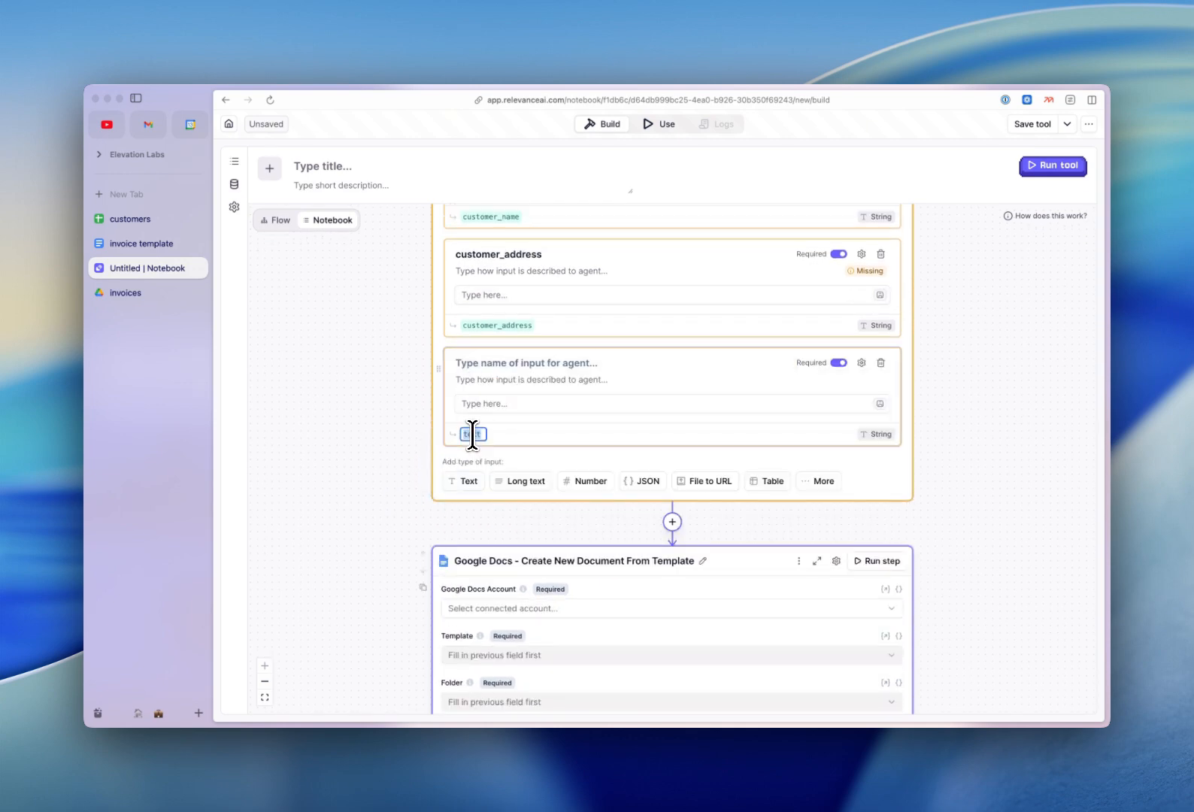
type("city")
left_click(420, 433)
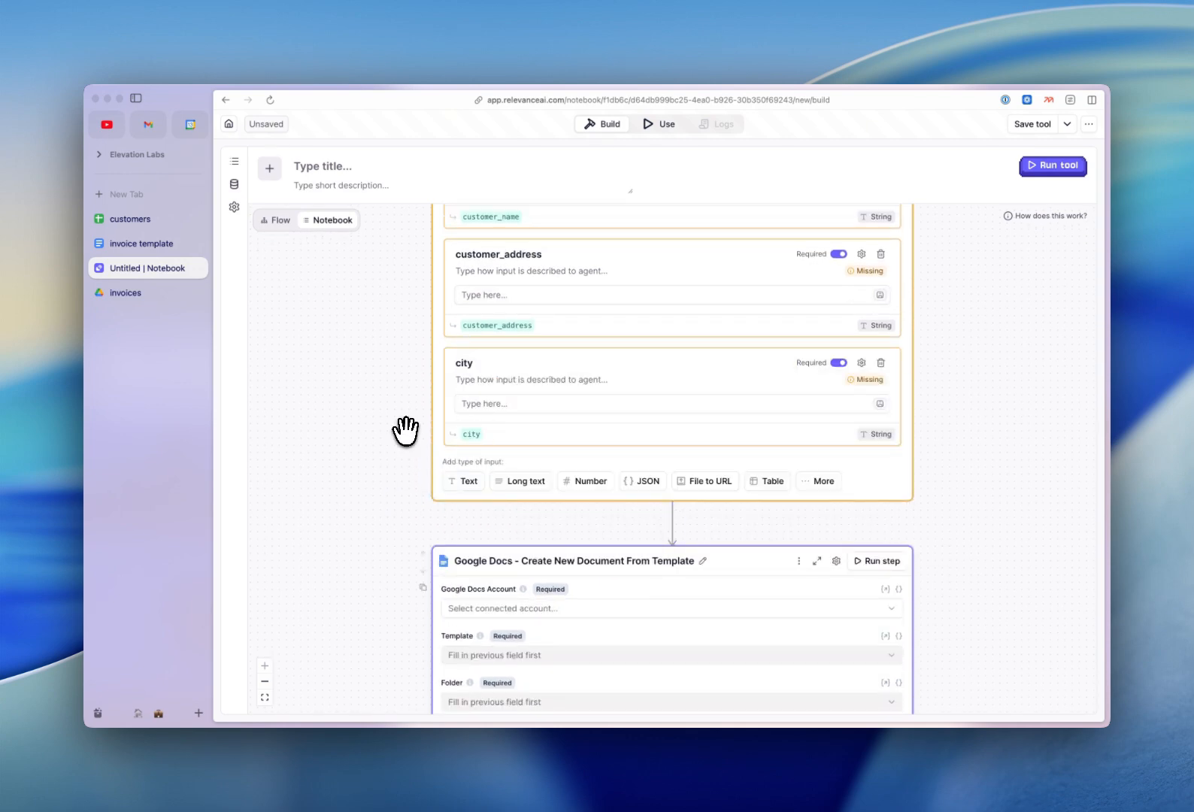
left_click(455, 483)
scroll(394, 482, "down", 3)
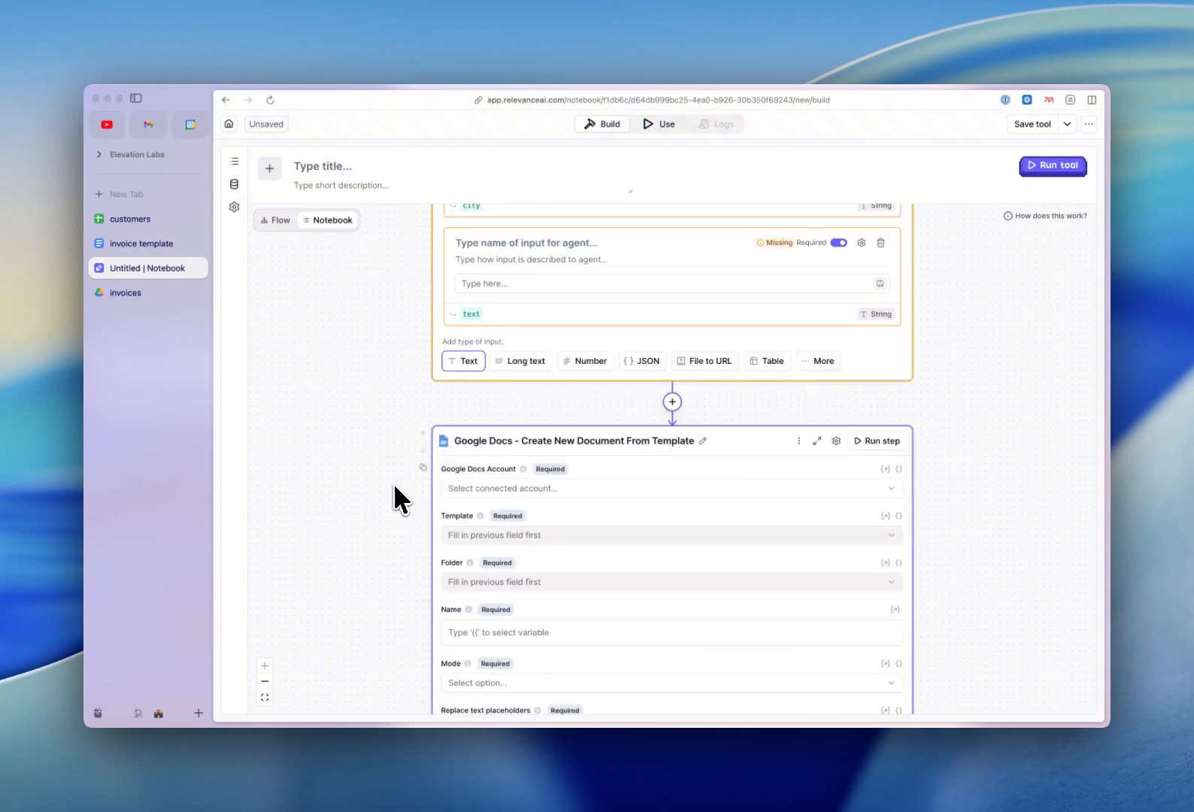
left_click(473, 314)
type("phone_")
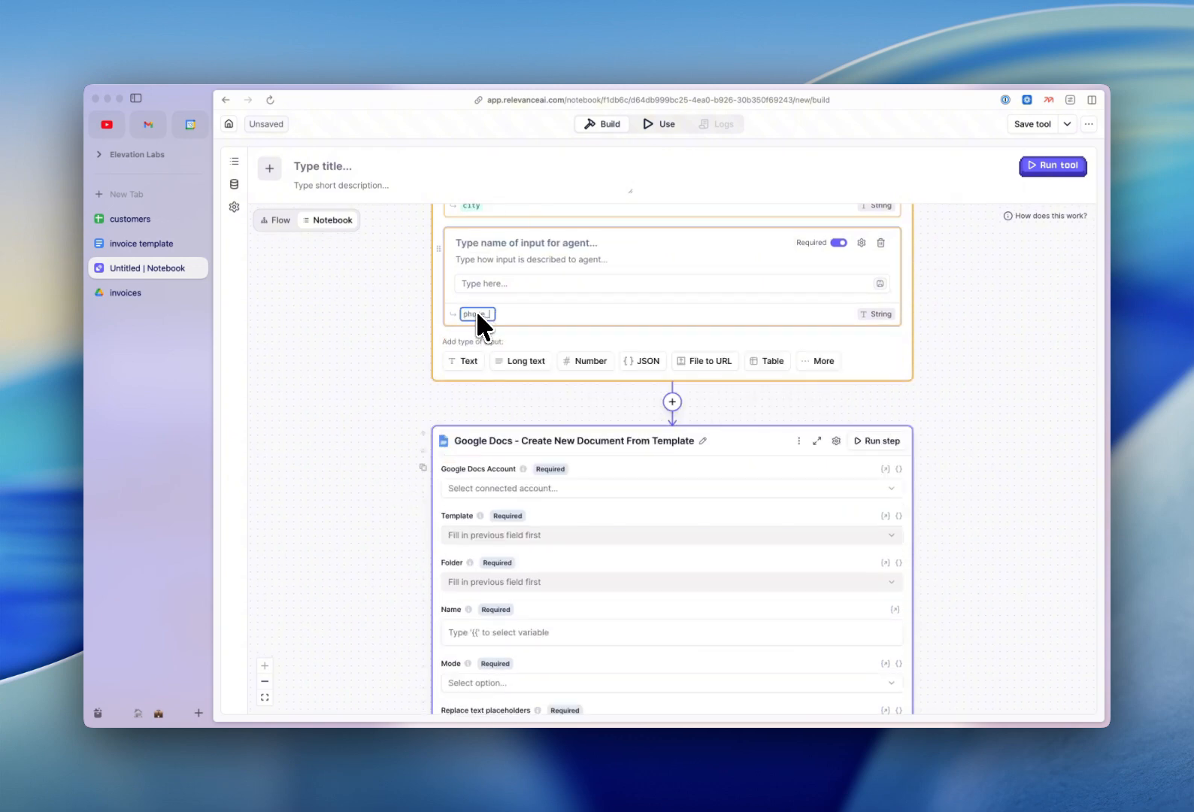
type("number")
key("Return")
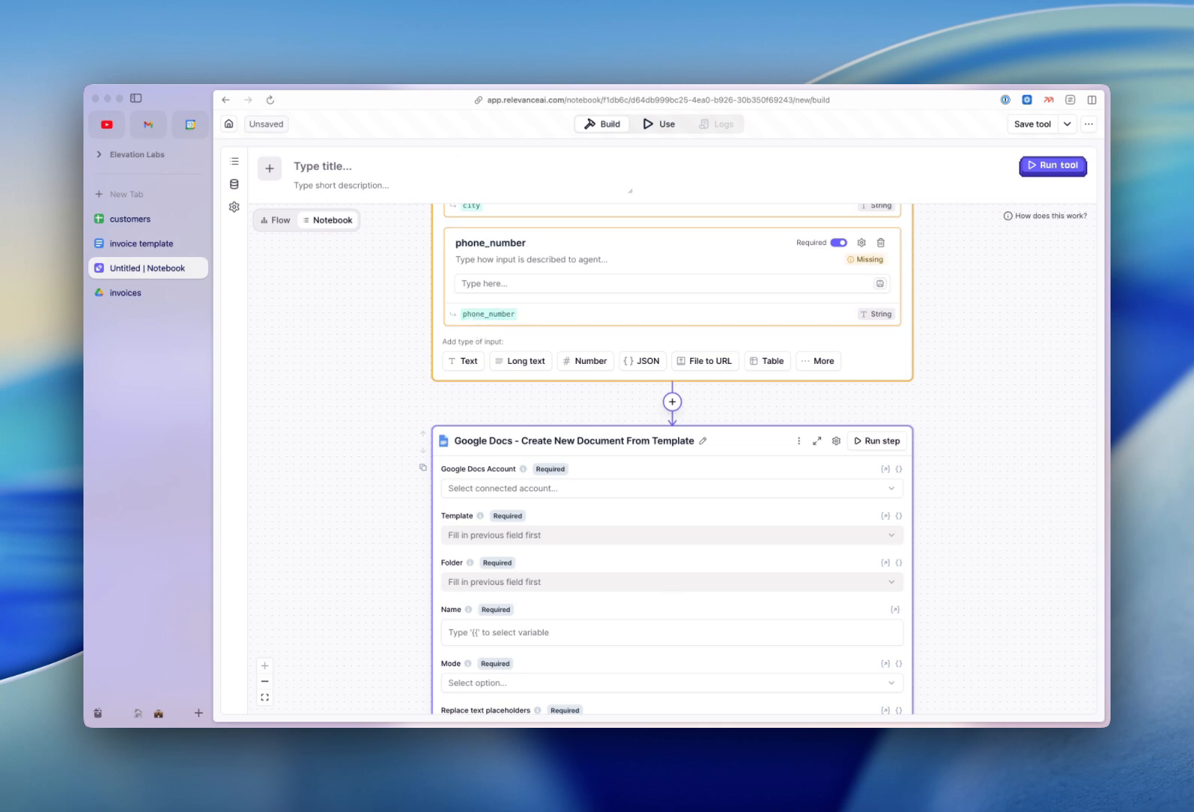
Add number inputs named rate and hours.
left_click(590, 361)
left_click(471, 434)
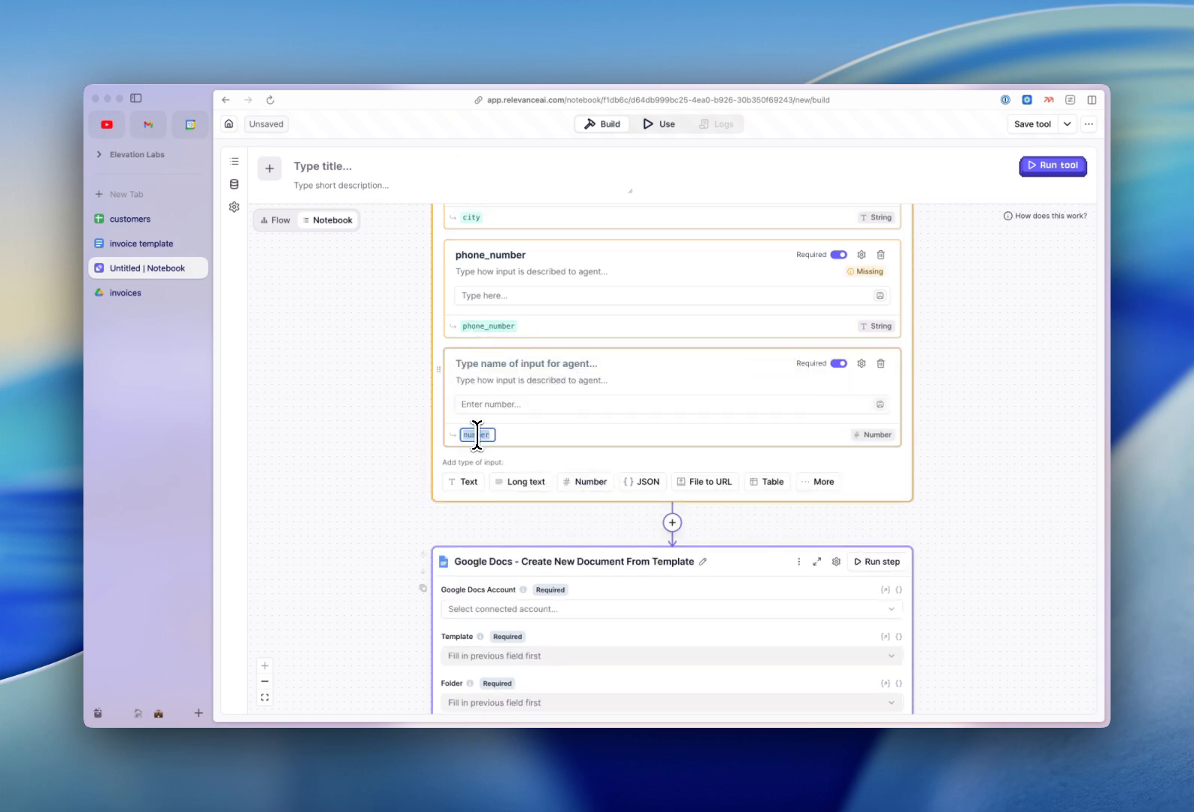
type("rate")
key("Return")
left_click(591, 482)
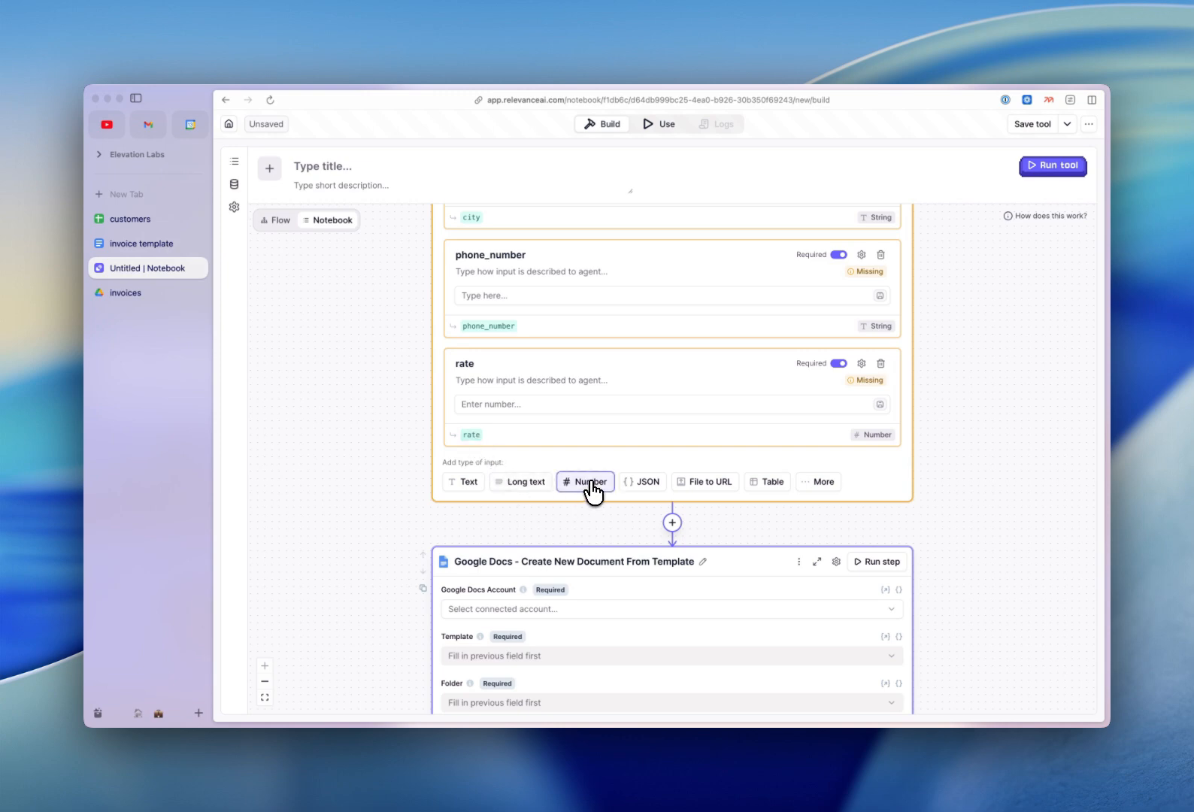
left_click(474, 555)
type("hours")
key("Return")
Add number inputs named total and grand_total.
scroll(485, 552, "down", 3)
left_click(590, 354)
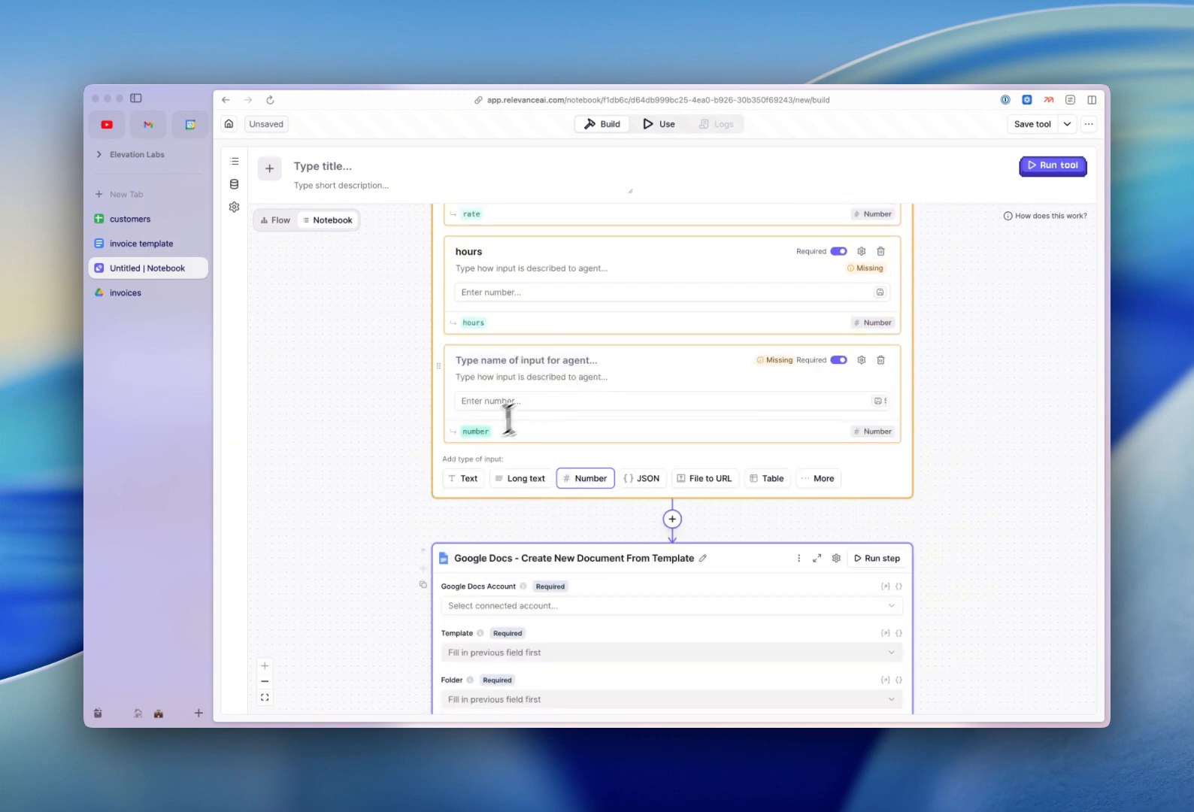
left_click(474, 430)
type("total")
key("Return")
left_click(591, 478)
left_click(473, 550)
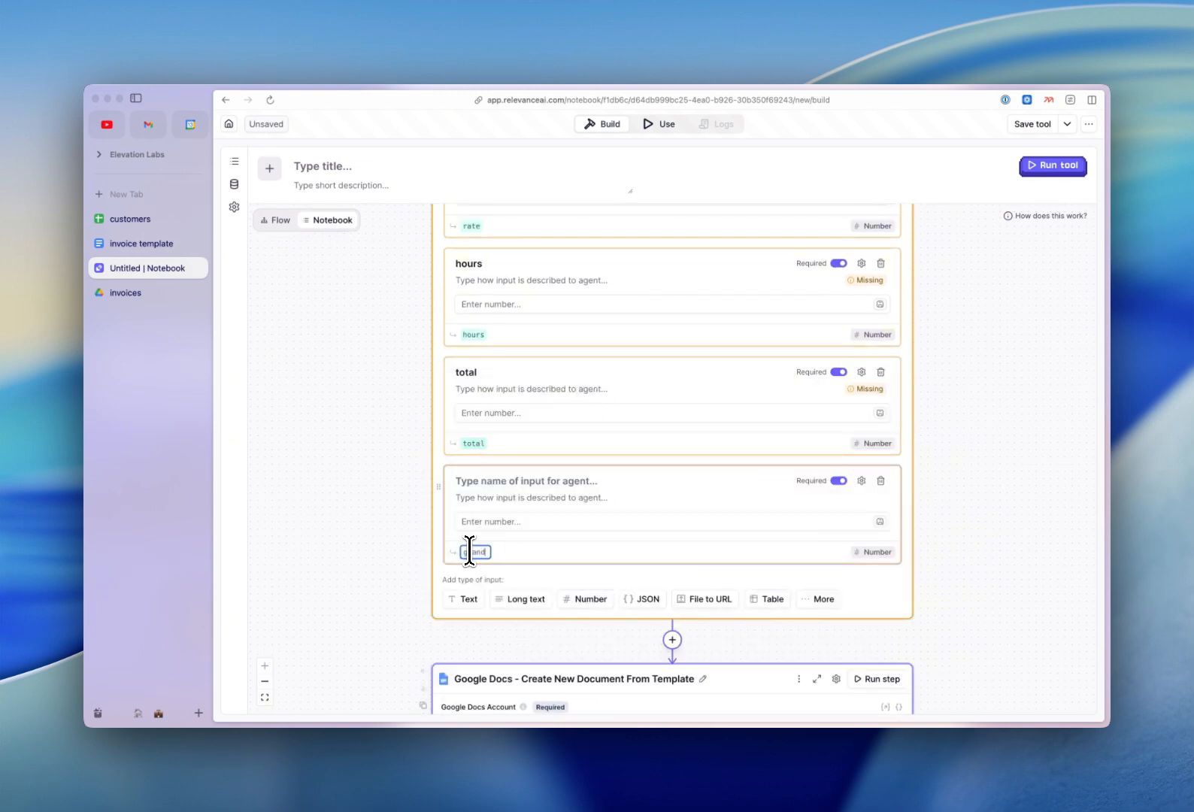
type("grand_total")
key("Return")
scroll(387, 539, "down", 6)
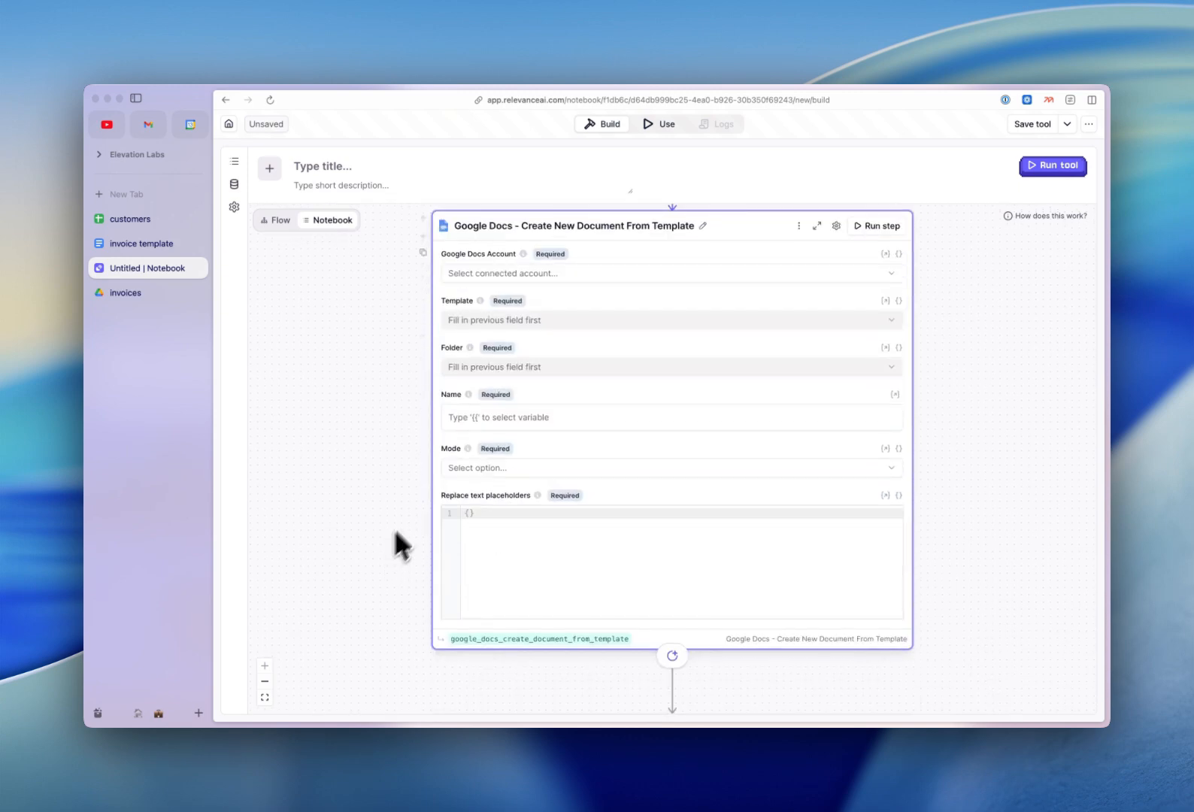
Select the connected Google account, the 'invoice template' template and the invoices destination folder.
left_click(623, 274)
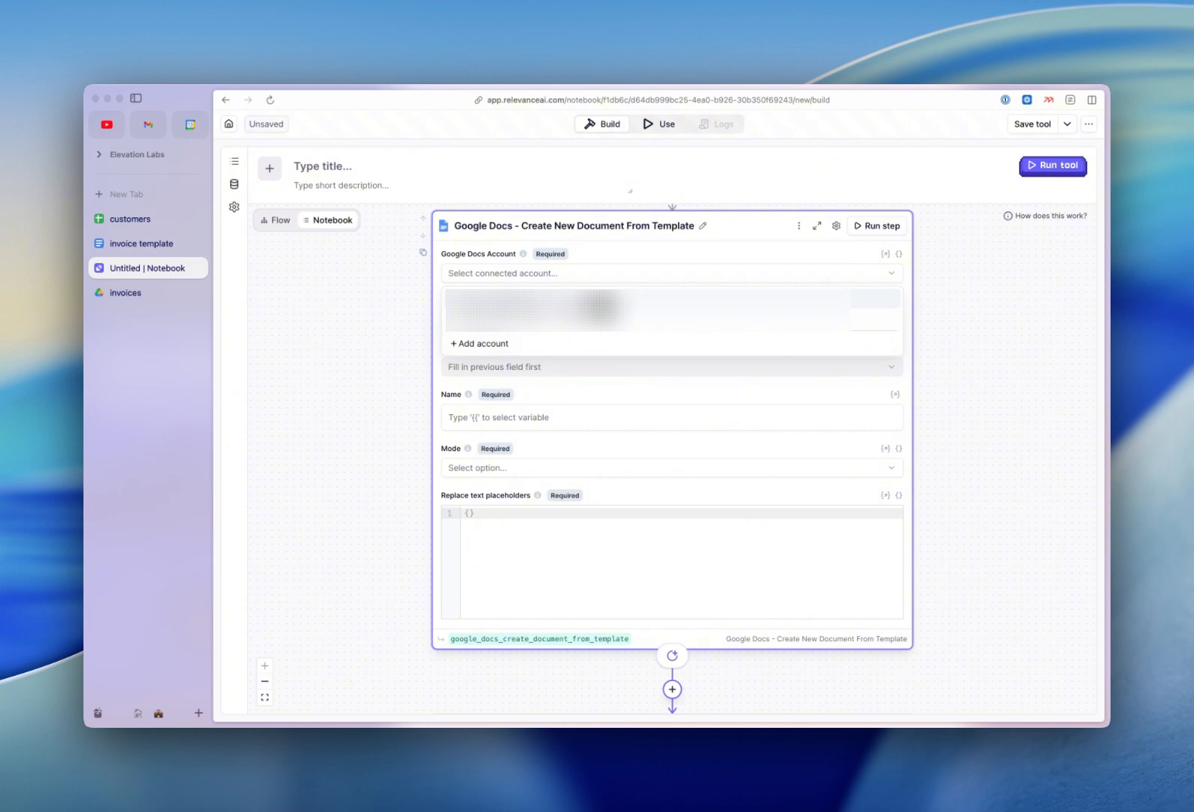
left_click(606, 307)
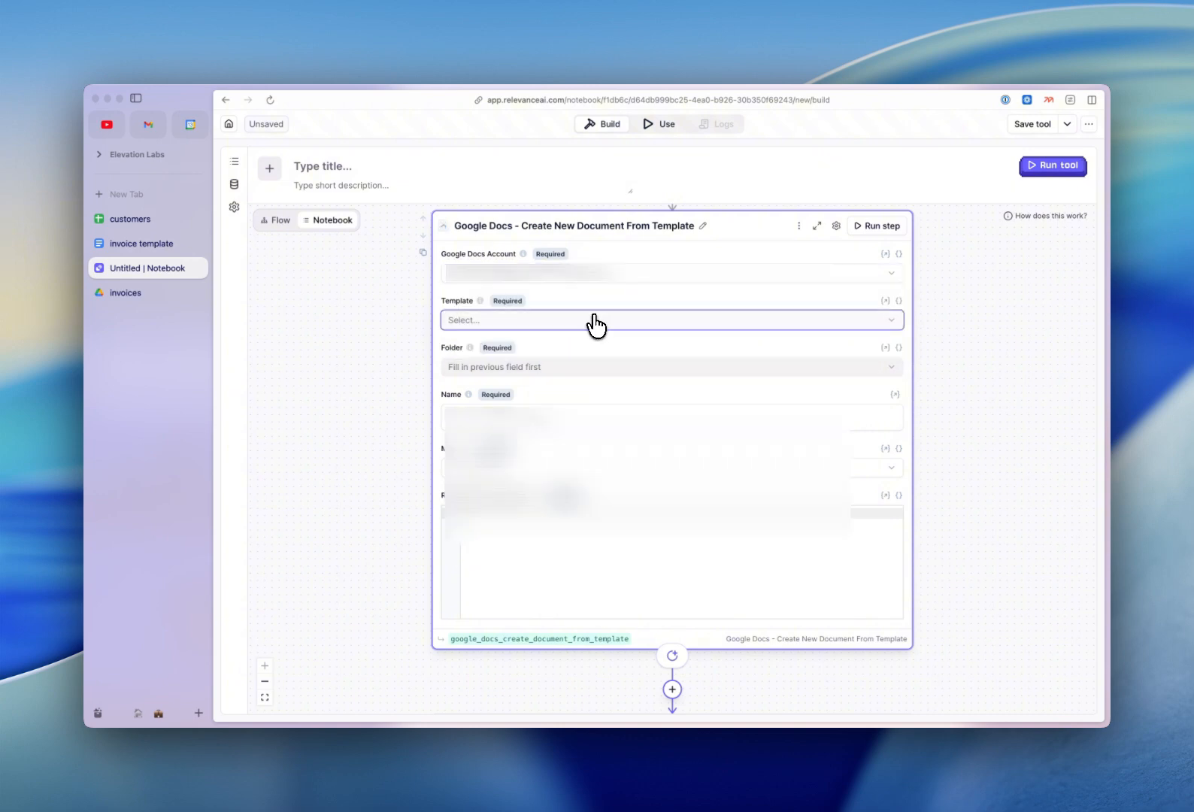
left_click(595, 323)
left_click(608, 393)
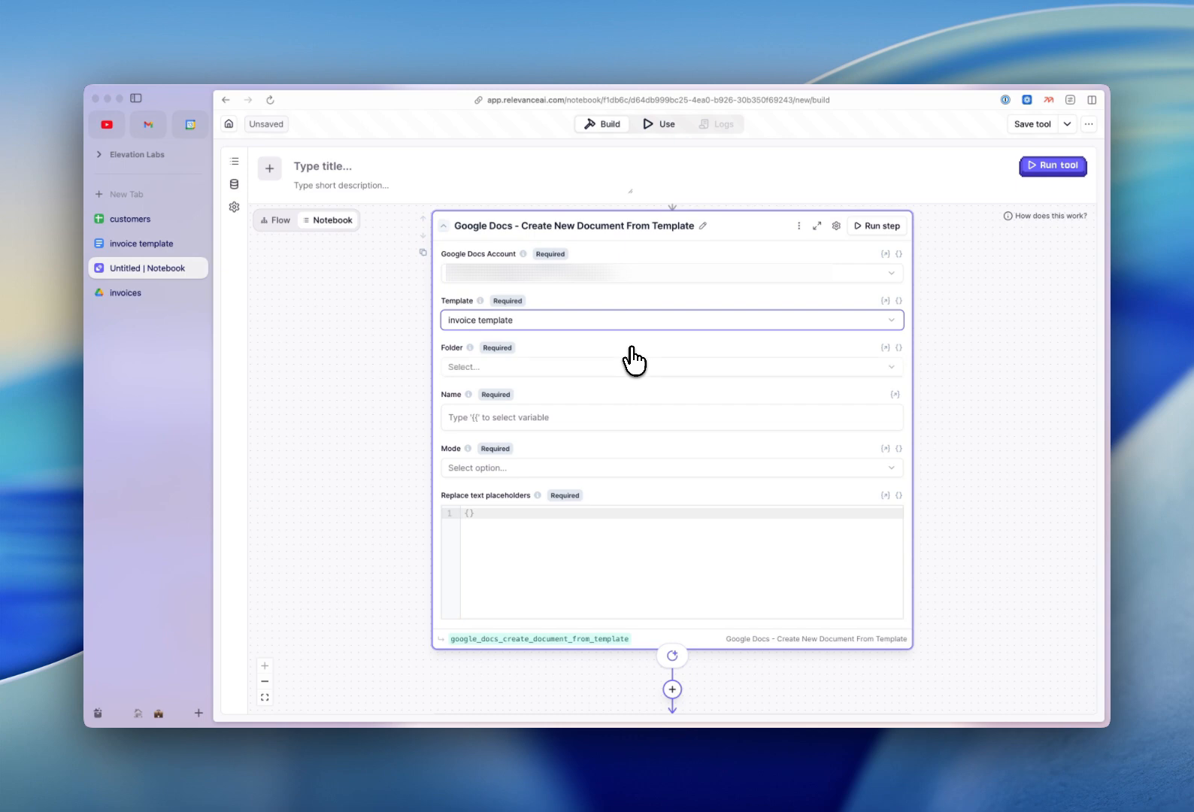
left_click(630, 368)
left_click(624, 441)
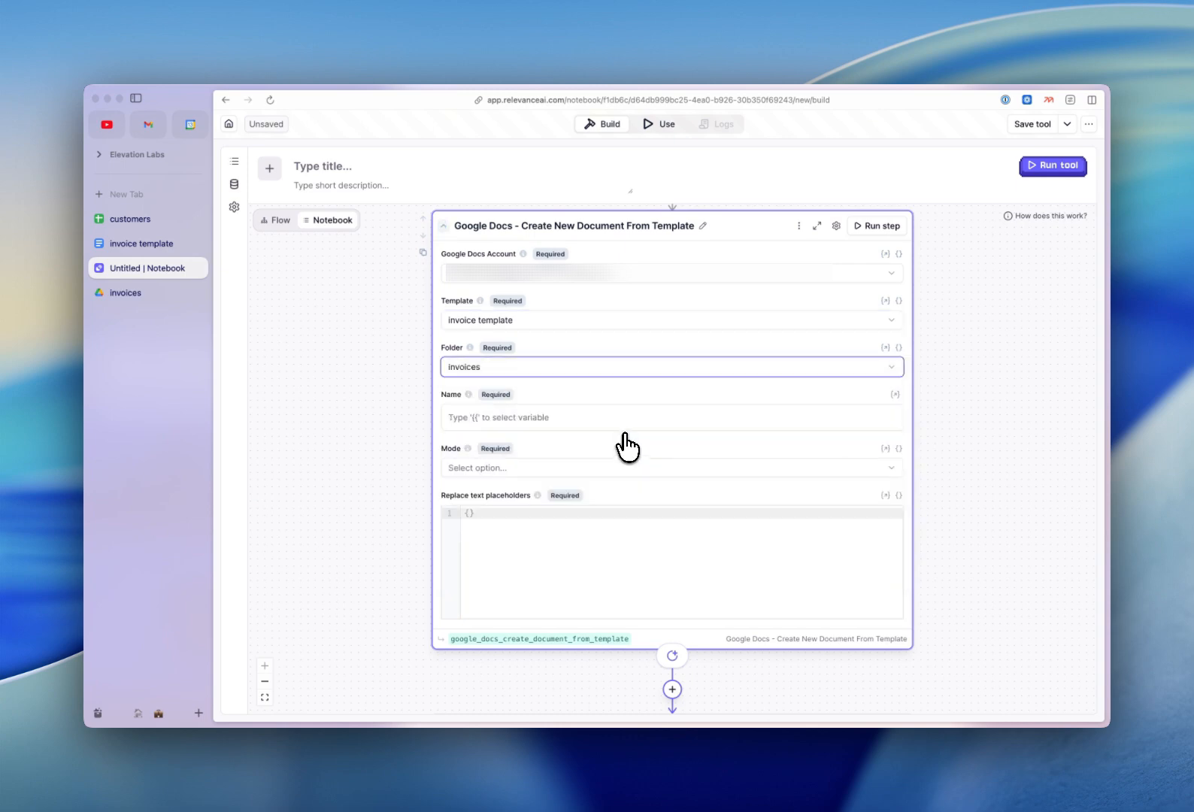
Name each new document {{ invoice_num }} and set the output mode to Pdf.
left_click(628, 419)
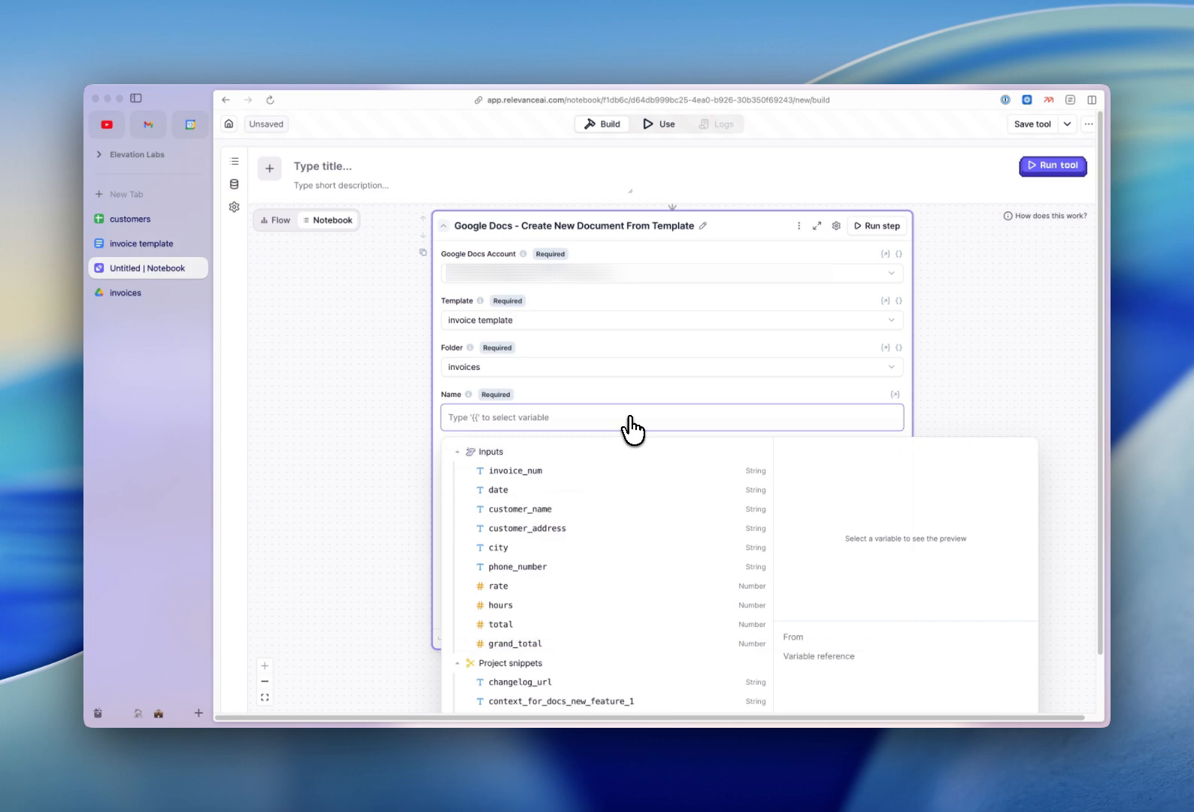
left_click(579, 471)
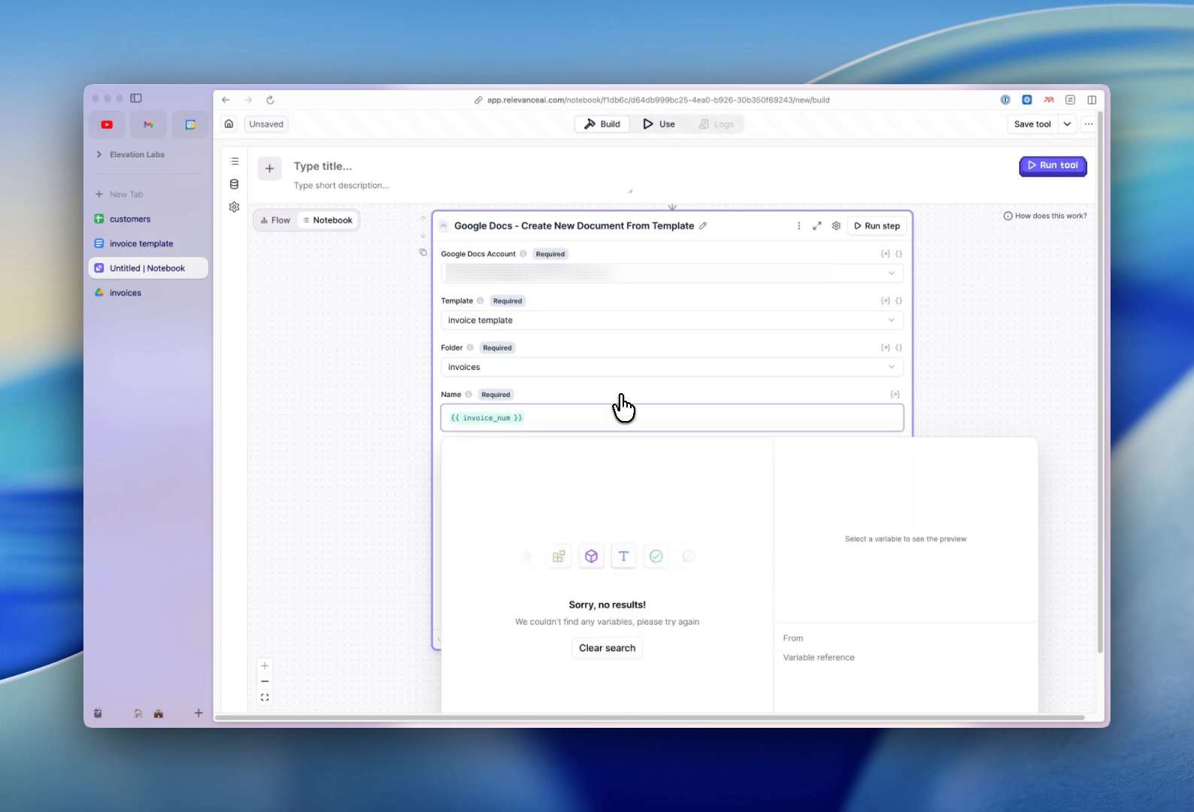
left_click(621, 396)
left_click(605, 468)
left_click(584, 518)
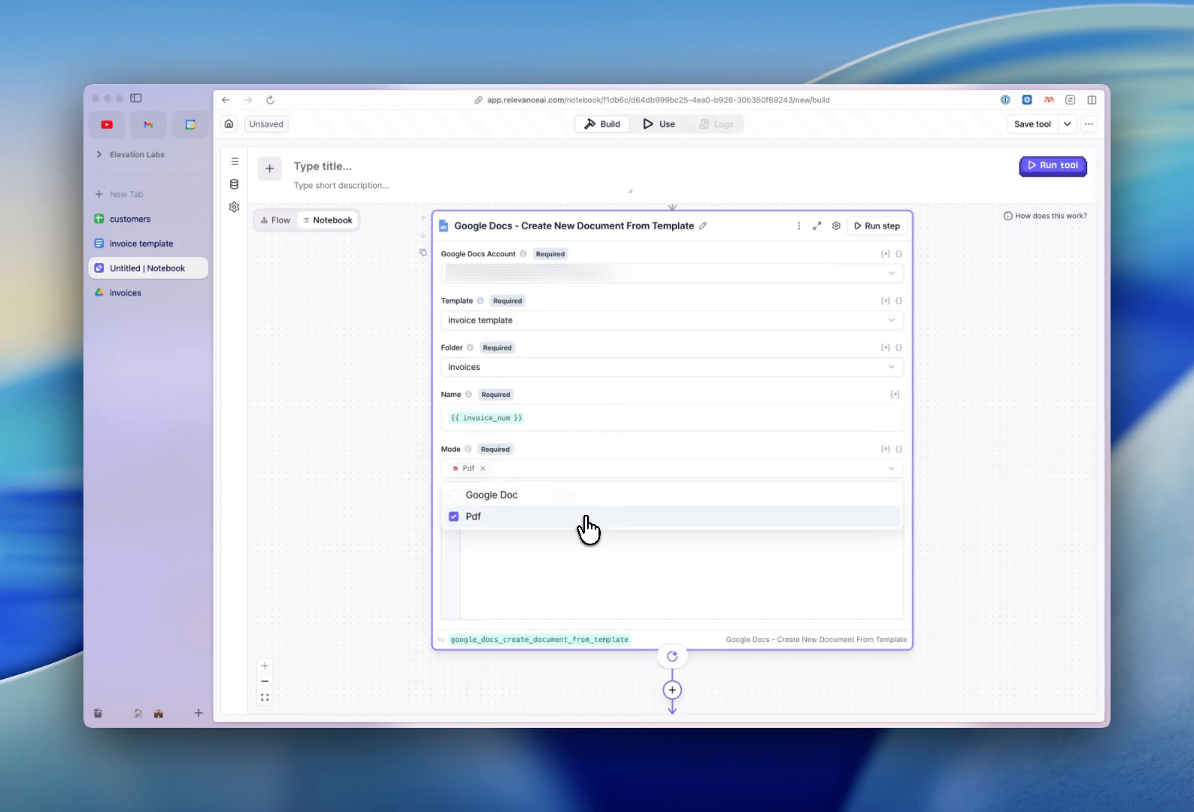
left_click(606, 444)
scroll(607, 451, "down", 3)
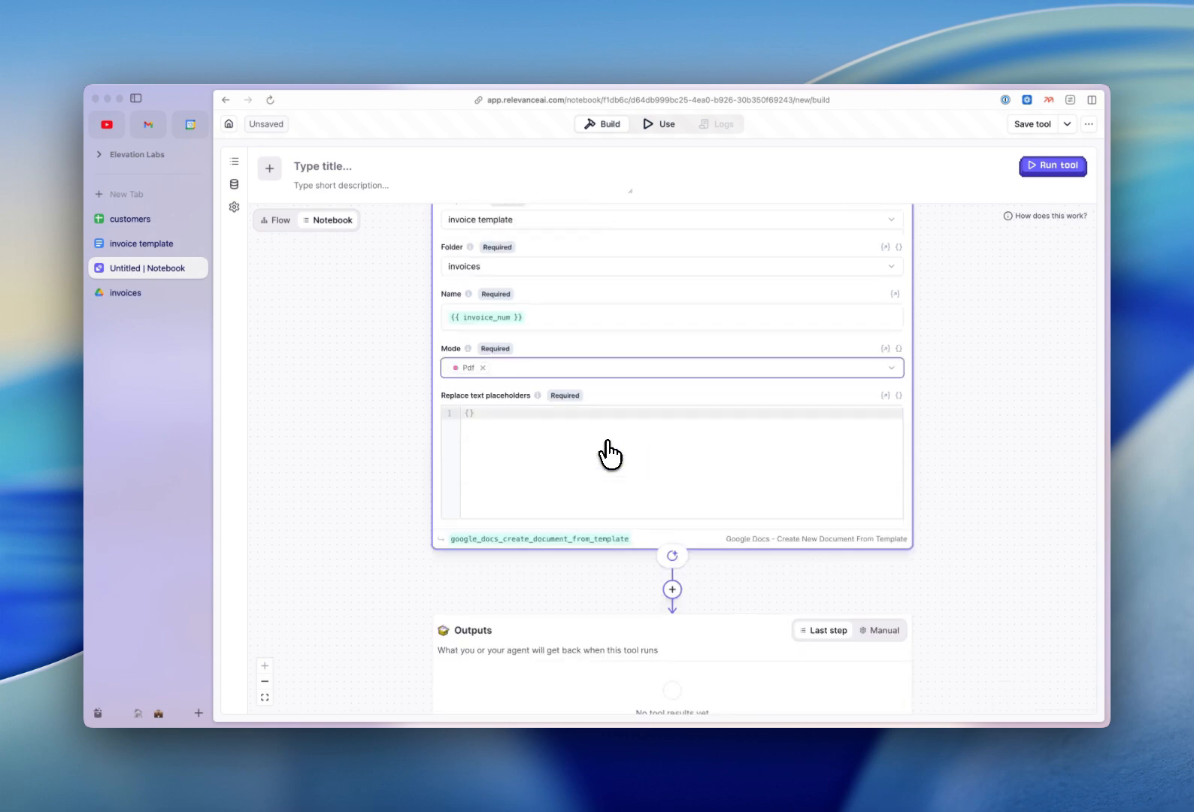
Split the placeholder mapping's braces onto separate lines and copy the invoice_num variable reference.
left_click(470, 414)
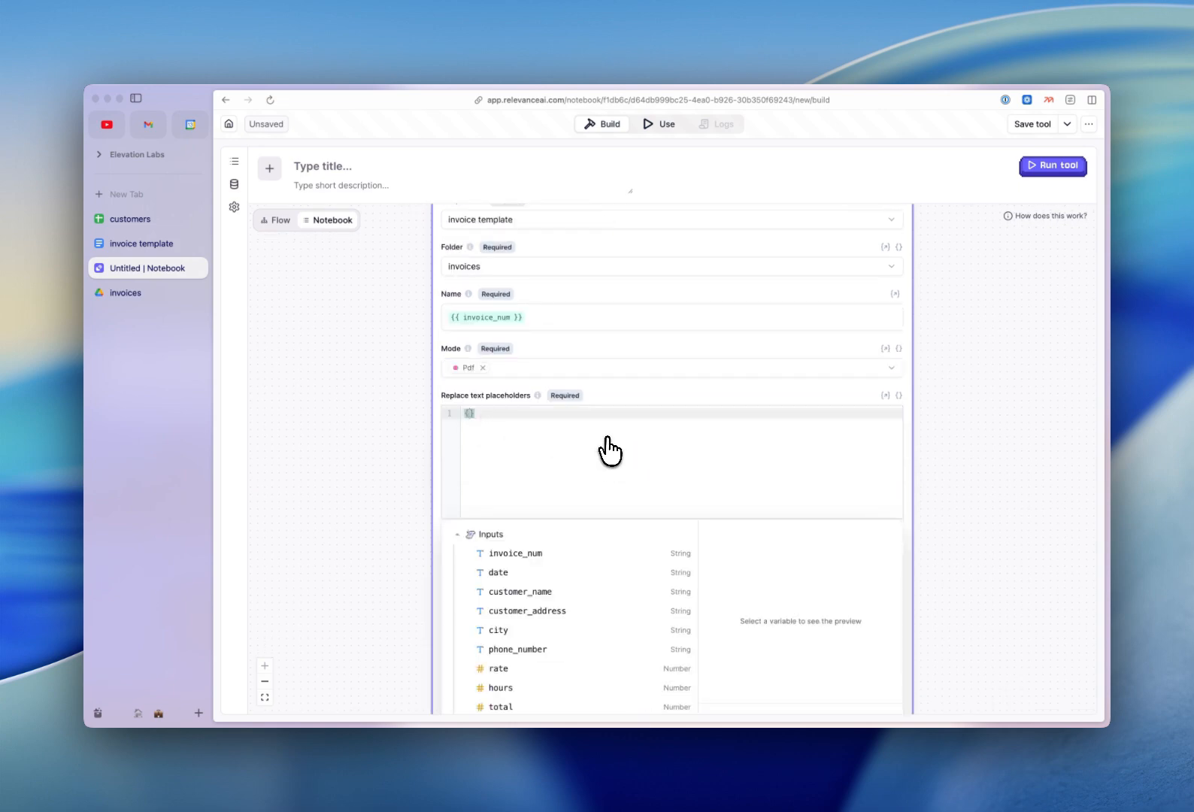
key("Return")
scroll(592, 459, "down", 3)
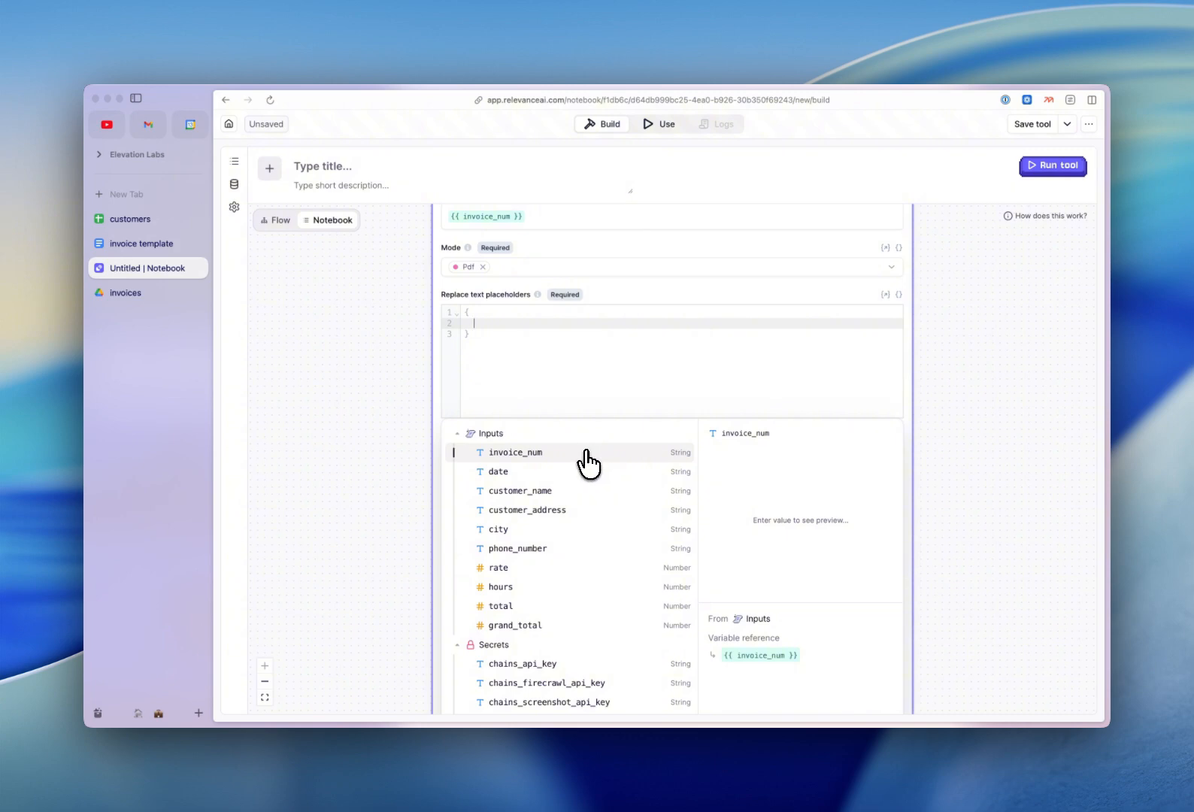
left_click(586, 452)
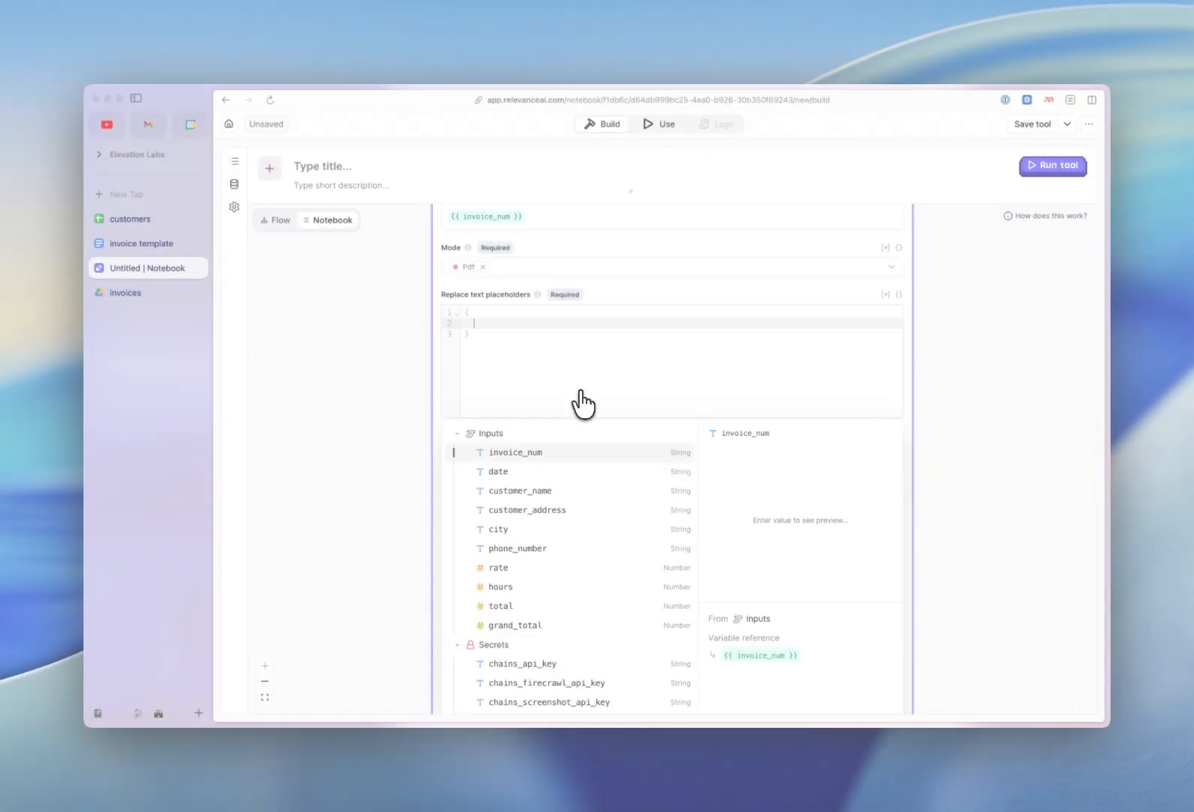
Map the invoice_num, date, customer_name and customer_address placeholders to their variables, then save and publish.
type("\"invoice")
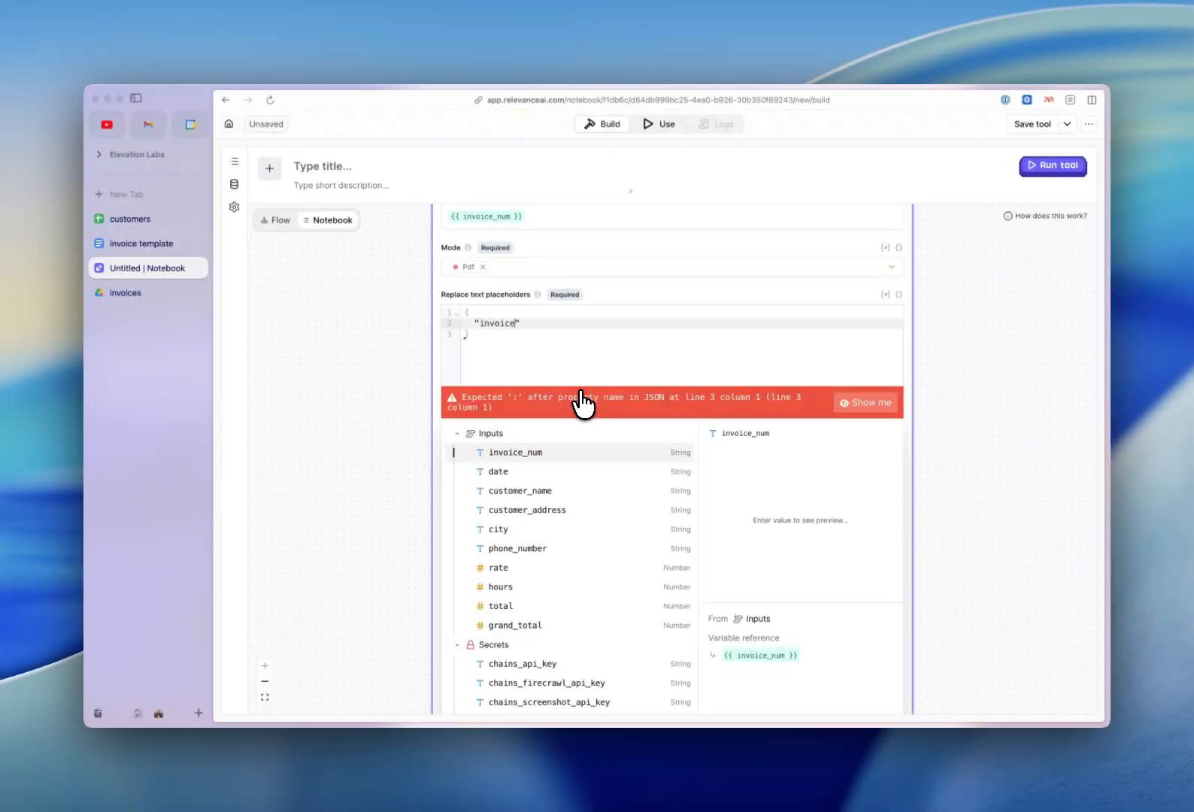
type("_num\":\"{{invoice_num}}\",")
key("Return")
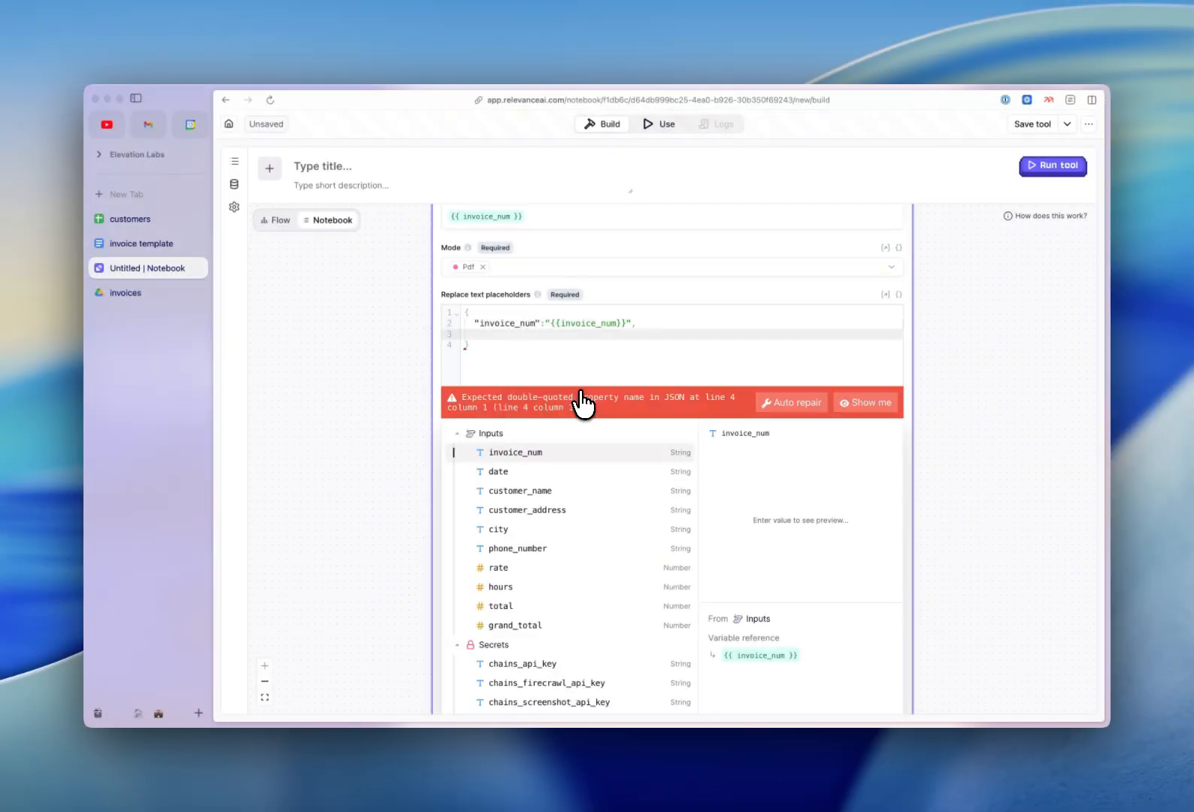
left_click(544, 481)
type("\"date\":\"{{date}}\",")
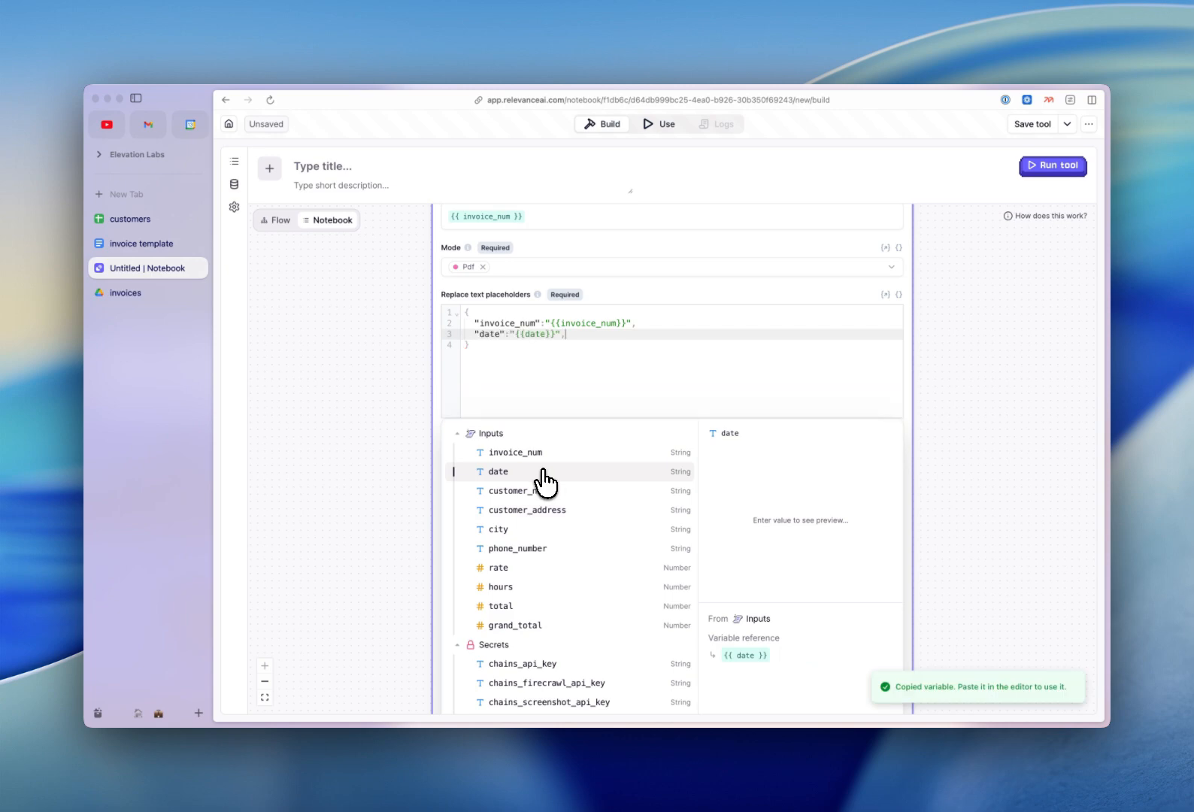
key("Return")
left_click(539, 493)
type("\"customer_")
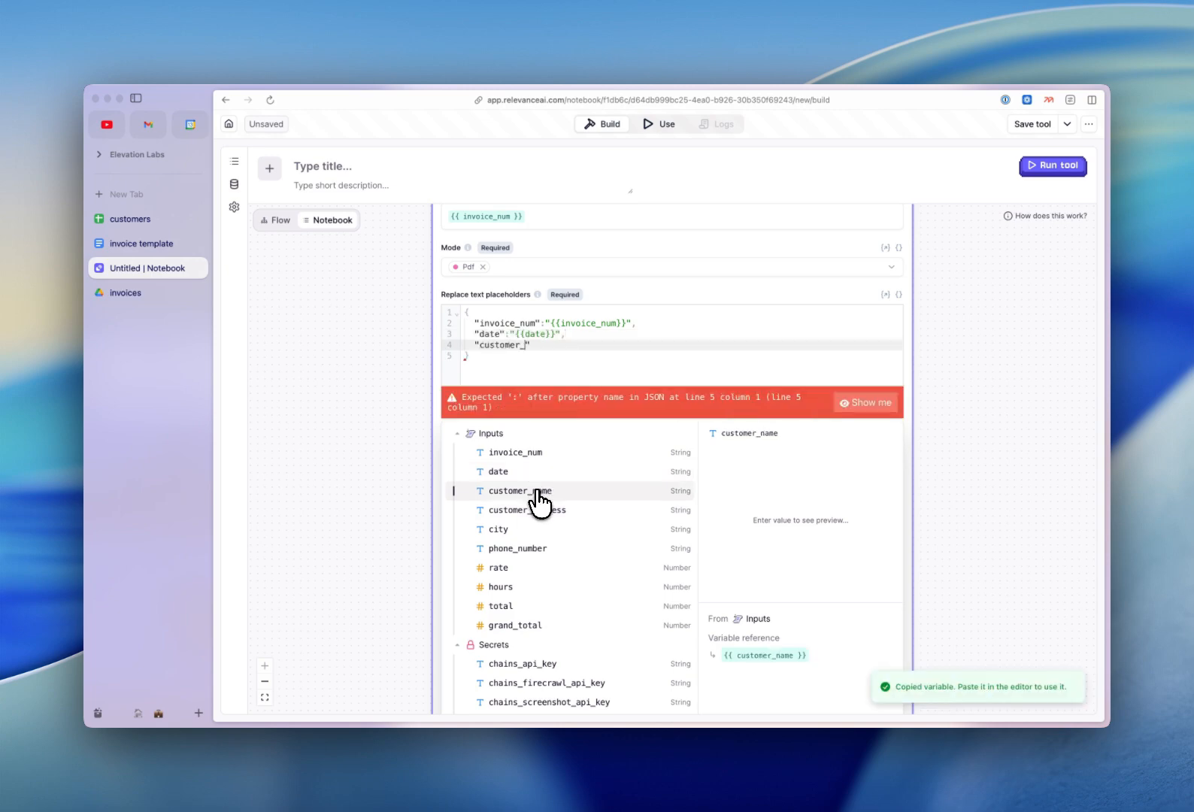
type("name\":\"{{customer_name}}\",")
key("Return")
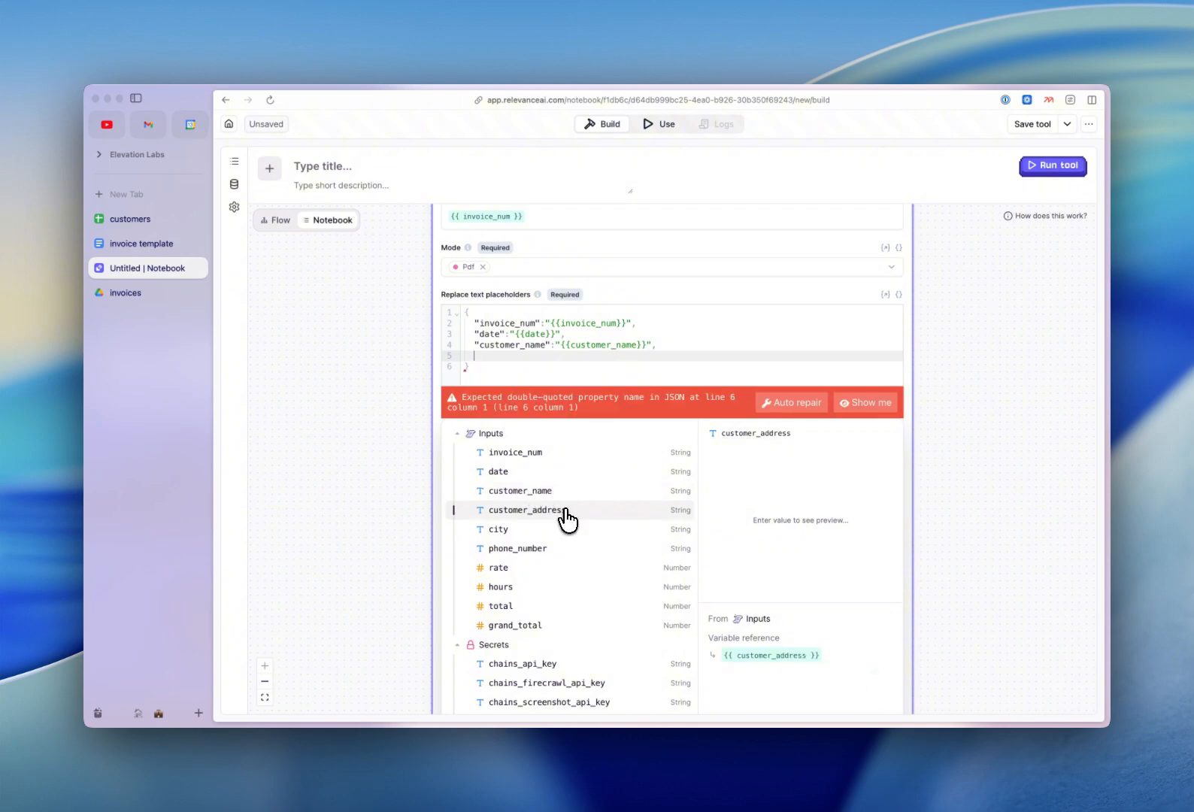
left_click(566, 510)
type("\"customer_address\":\"{{customer_address}}\",")
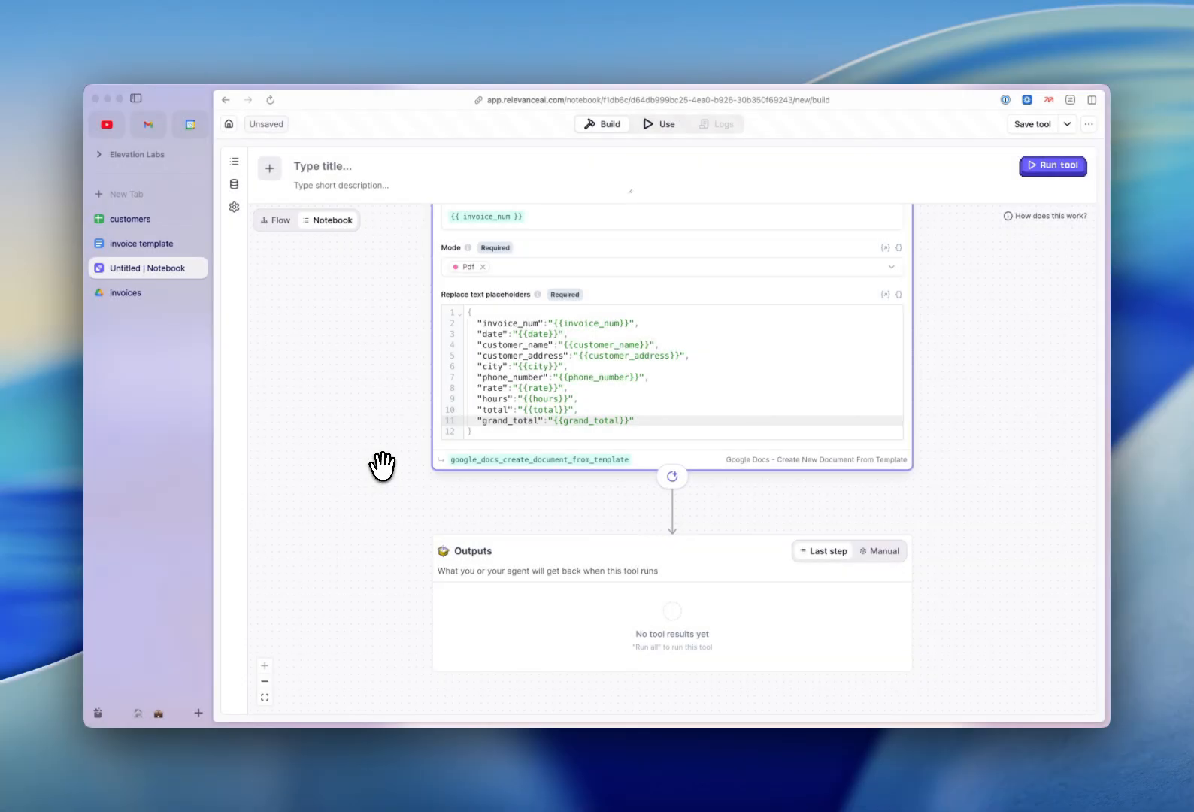
left_click(1026, 133)
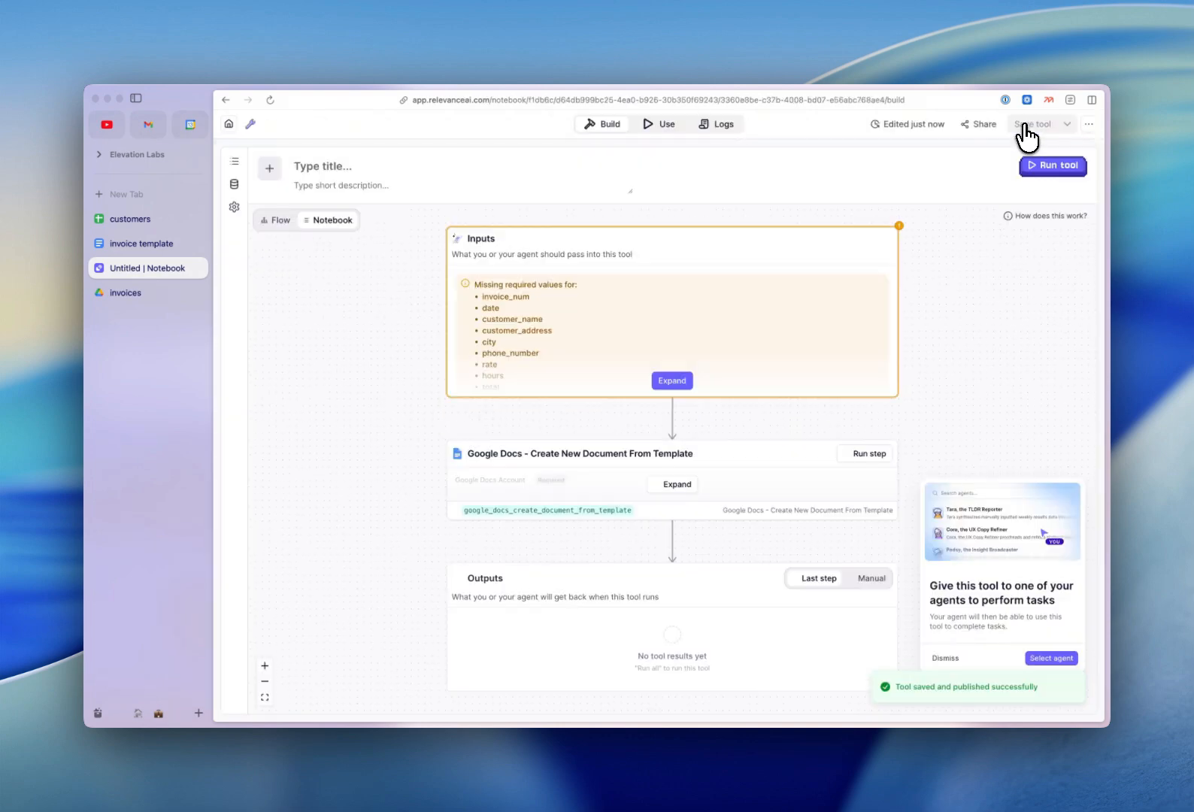
left_click(941, 656)
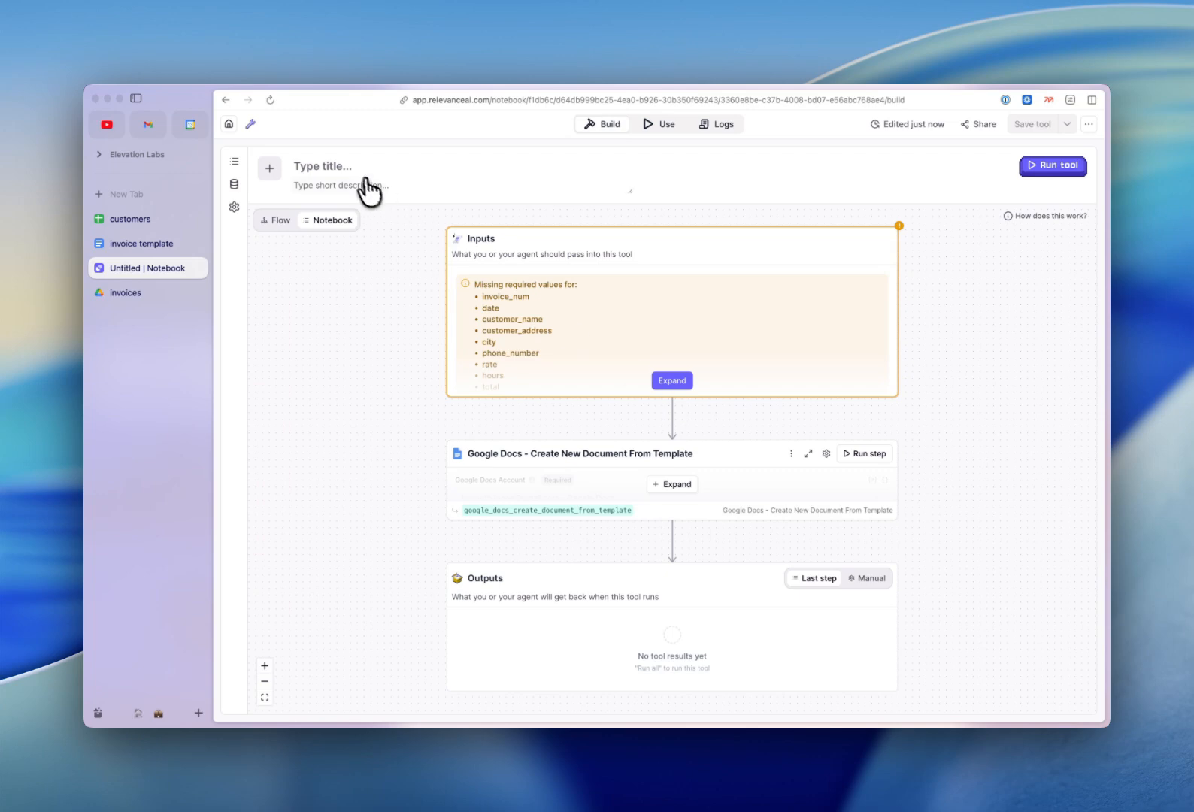
Title the tool 'Invoice Creator' and save it.
left_click(342, 166)
type("Invoice Creator")
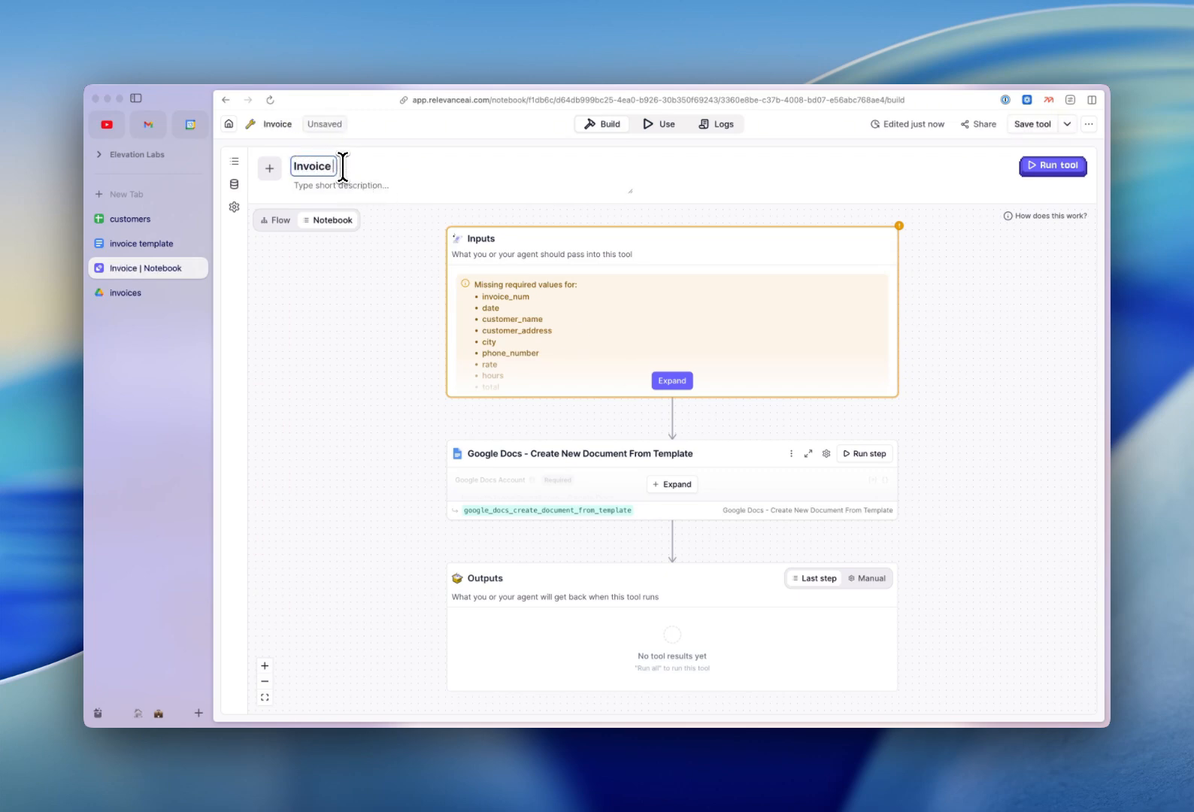
key("Return")
key("BackSpace")
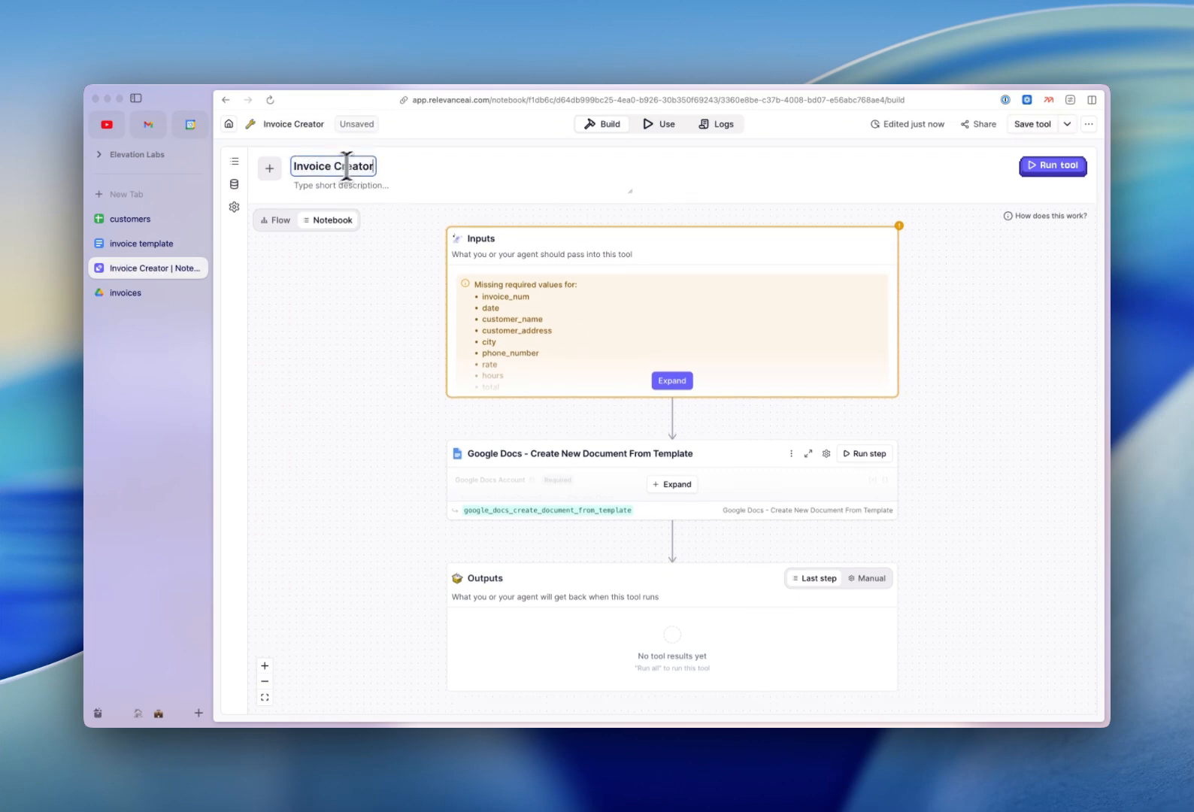
left_click(1017, 125)
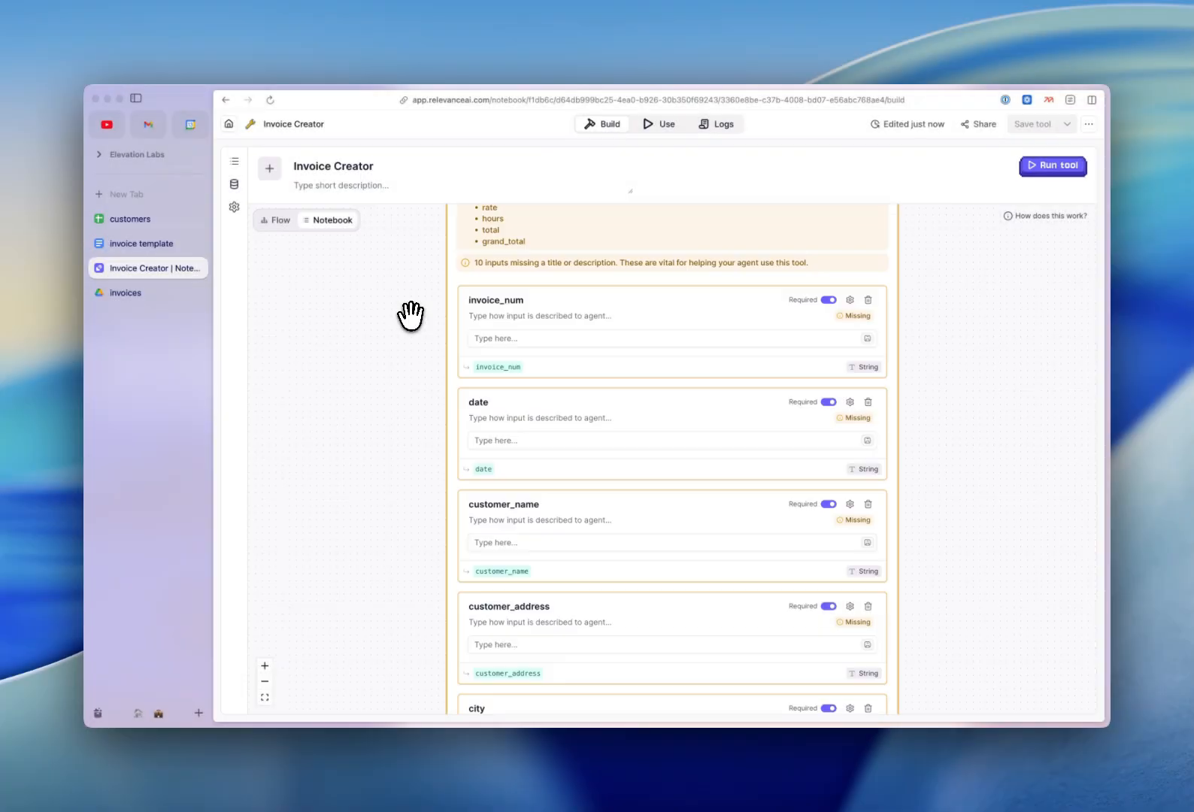
Enter test values: invoice 1, date 25-11-2025, name 'test', address 'test street', city 'test city'.
scroll(410, 316, "down", 1)
type("1")
left_click(504, 397)
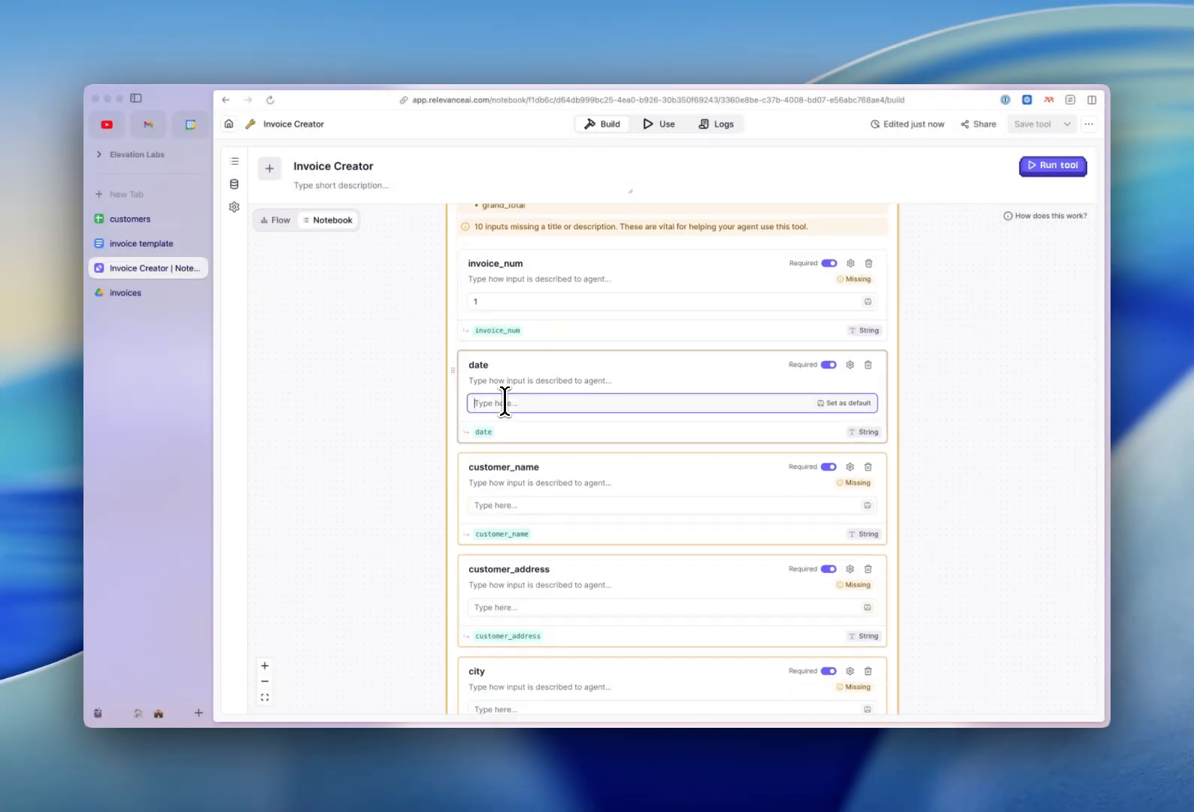
type("25-11-2025")
scroll(504, 401, "down", 2)
left_click(499, 376)
type("test")
left_click(471, 454)
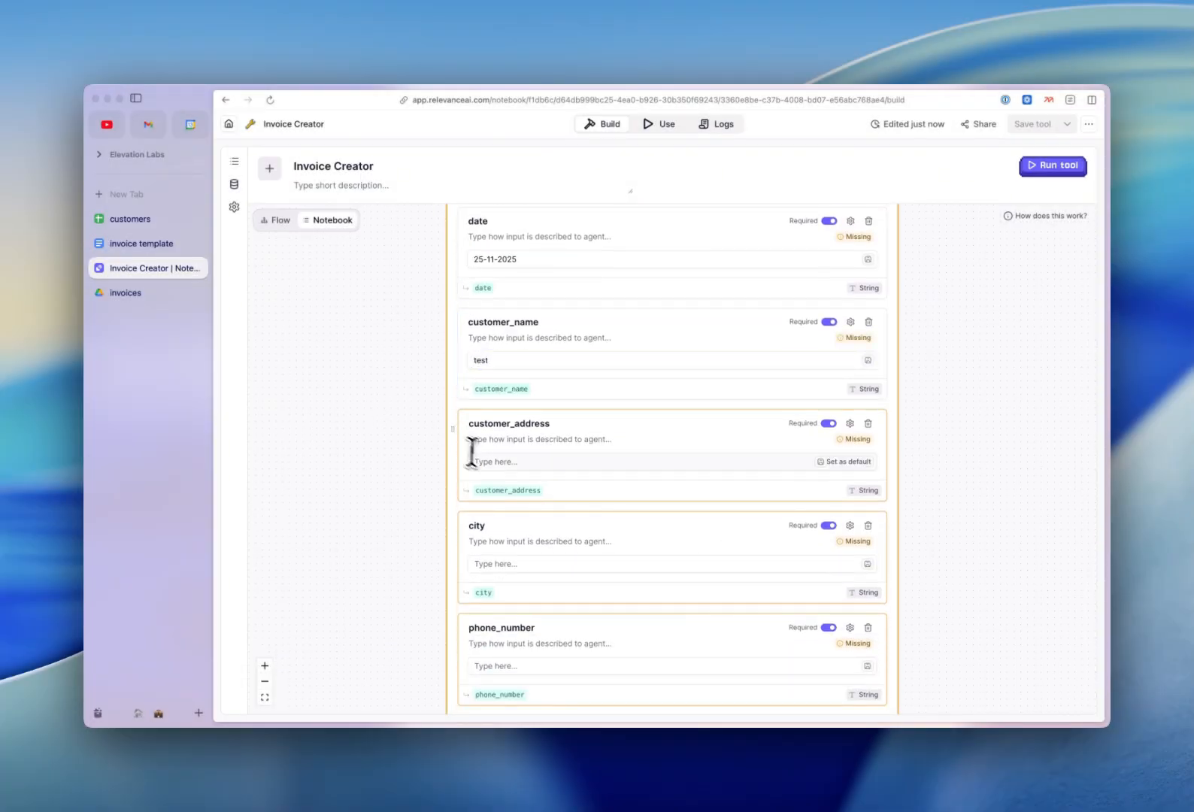
type("test street")
left_click(388, 481)
scroll(388, 482, "down", 2)
left_click(508, 397)
type("test city")
Enter a test phone number, rate 20, hours 4, total and grand total 80, then run and confirm status 200.
scroll(512, 399, "down", 2)
left_click(523, 349)
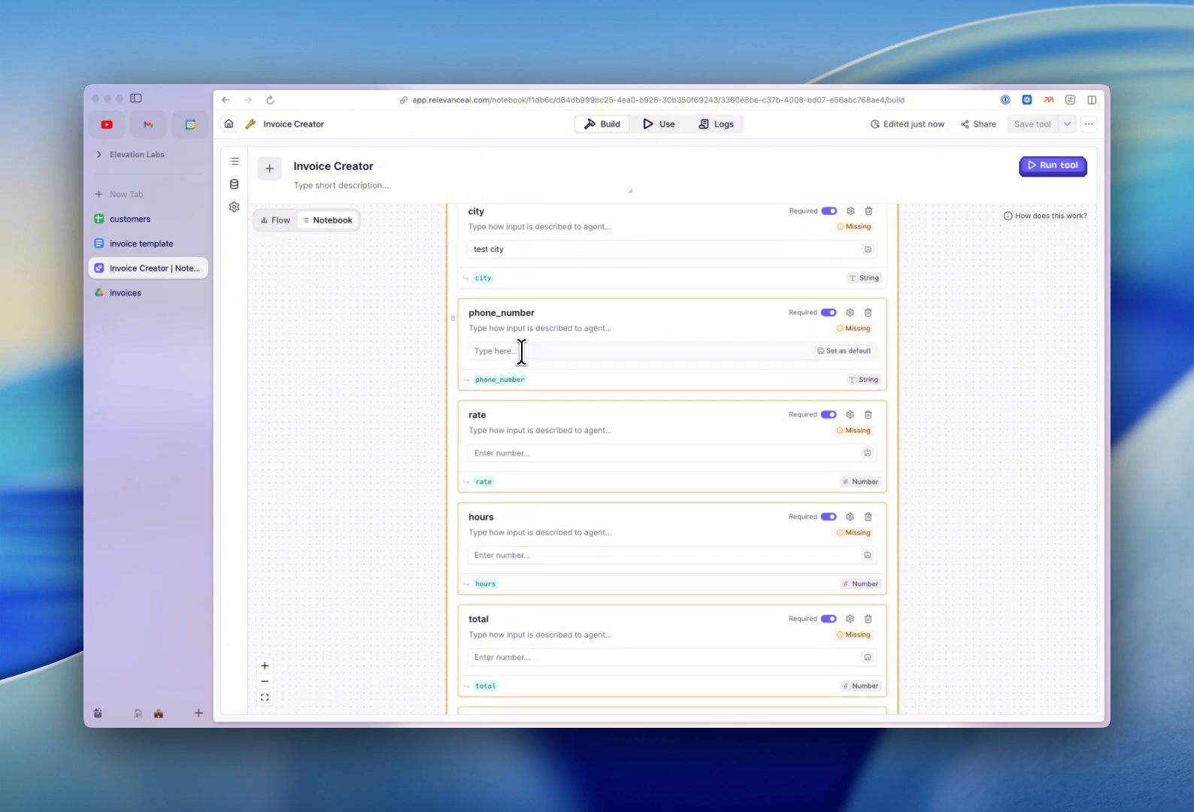
type("123456789")
left_click(519, 440)
type("20")
scroll(482, 447, "down", 2)
left_click(481, 381)
type("4")
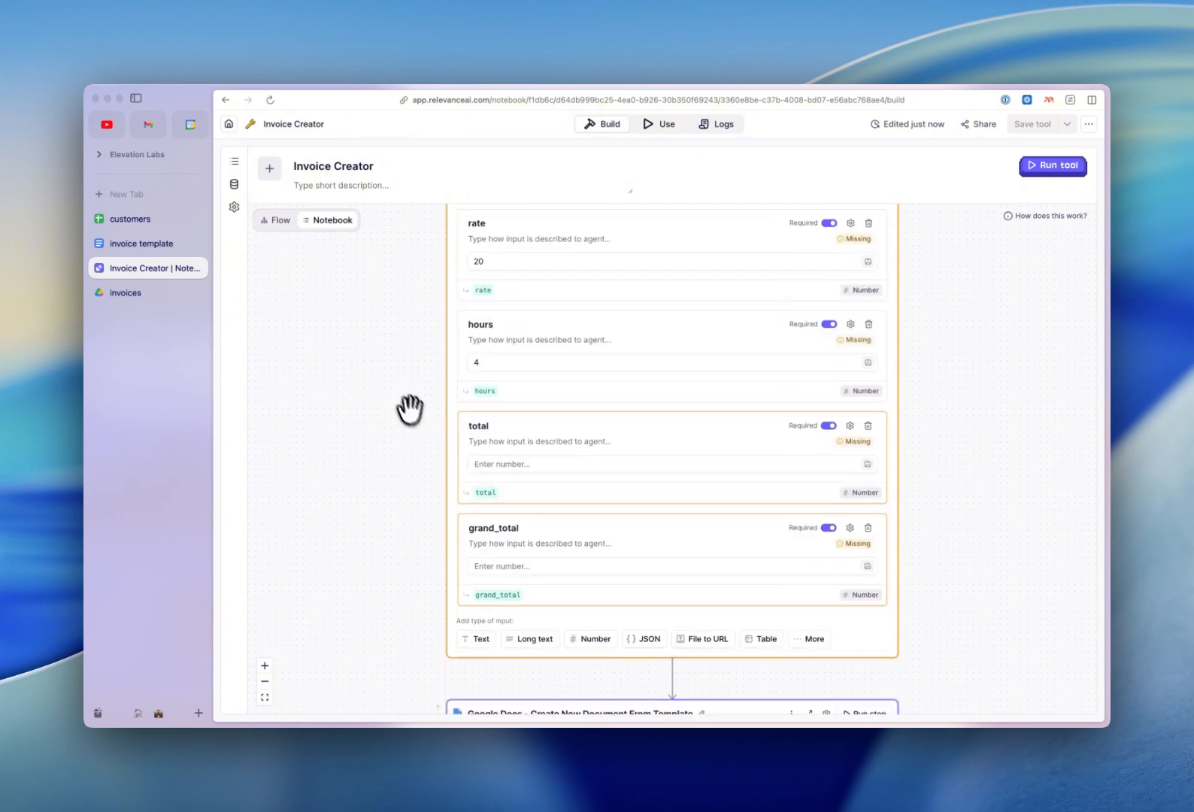
left_click(522, 463)
type("80")
left_click(508, 553)
type("80")
scroll(386, 533, "down", 10)
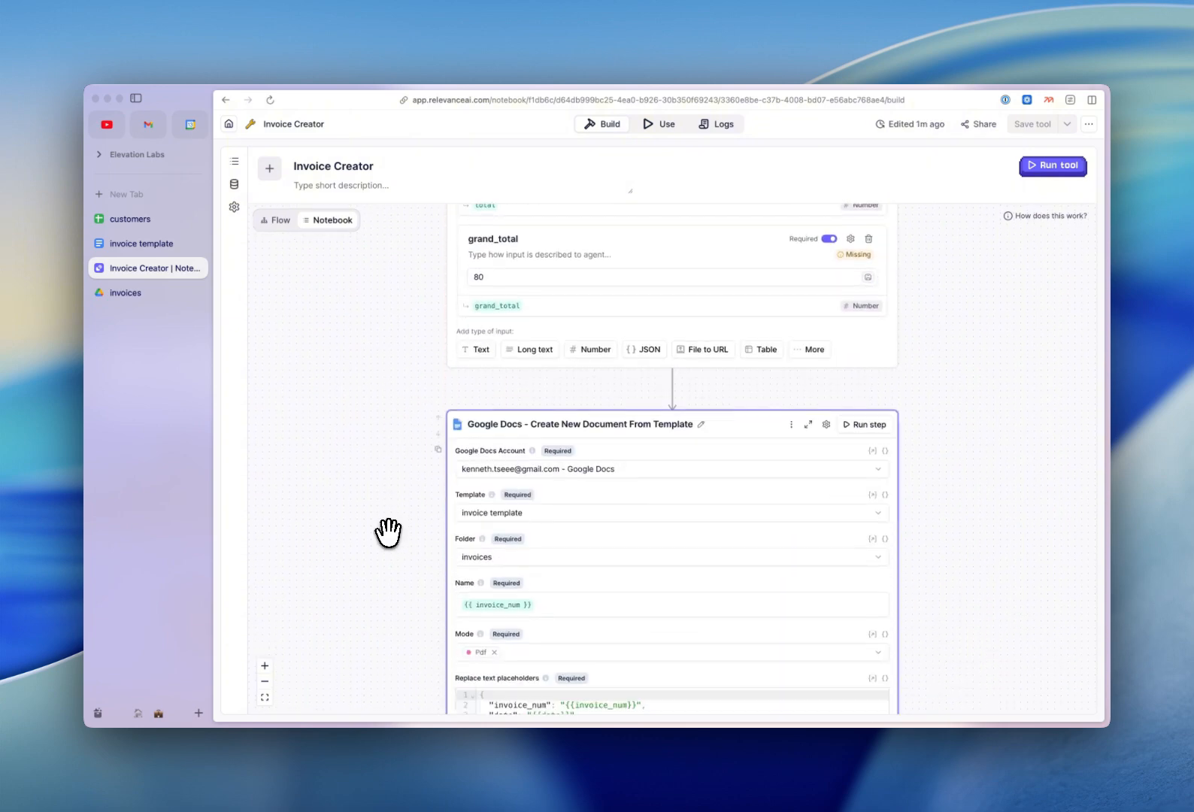
left_click(1054, 170)
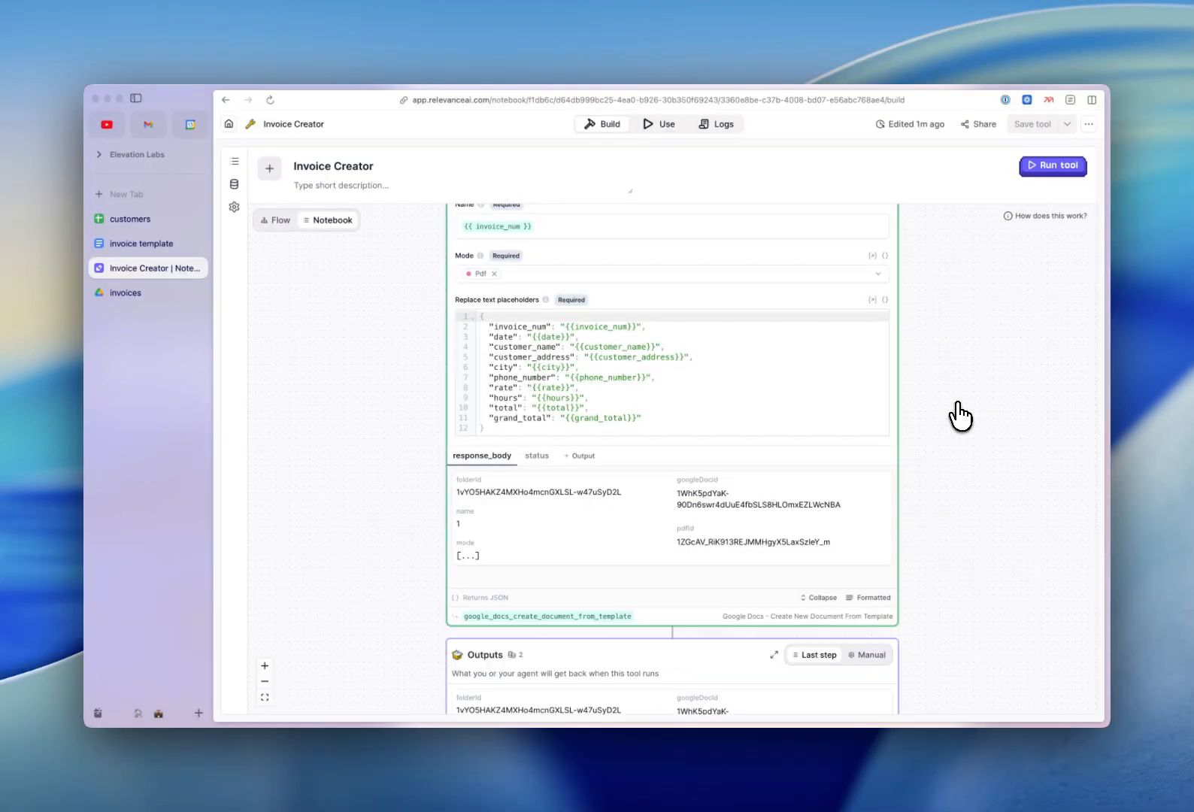
left_click(537, 457)
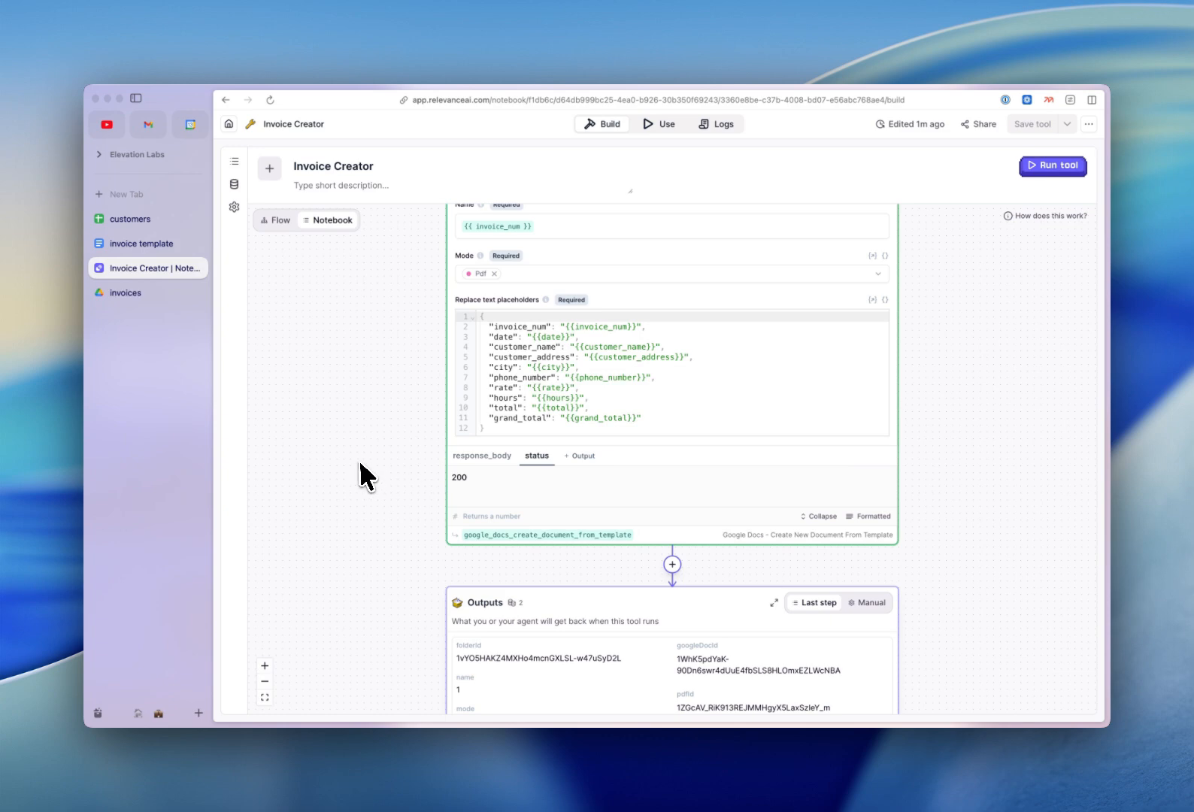
Preview the generated PDF '1' in Drive's invoices folder, showing the $80 test invoice, then return to Relevance AI.
left_click(155, 293)
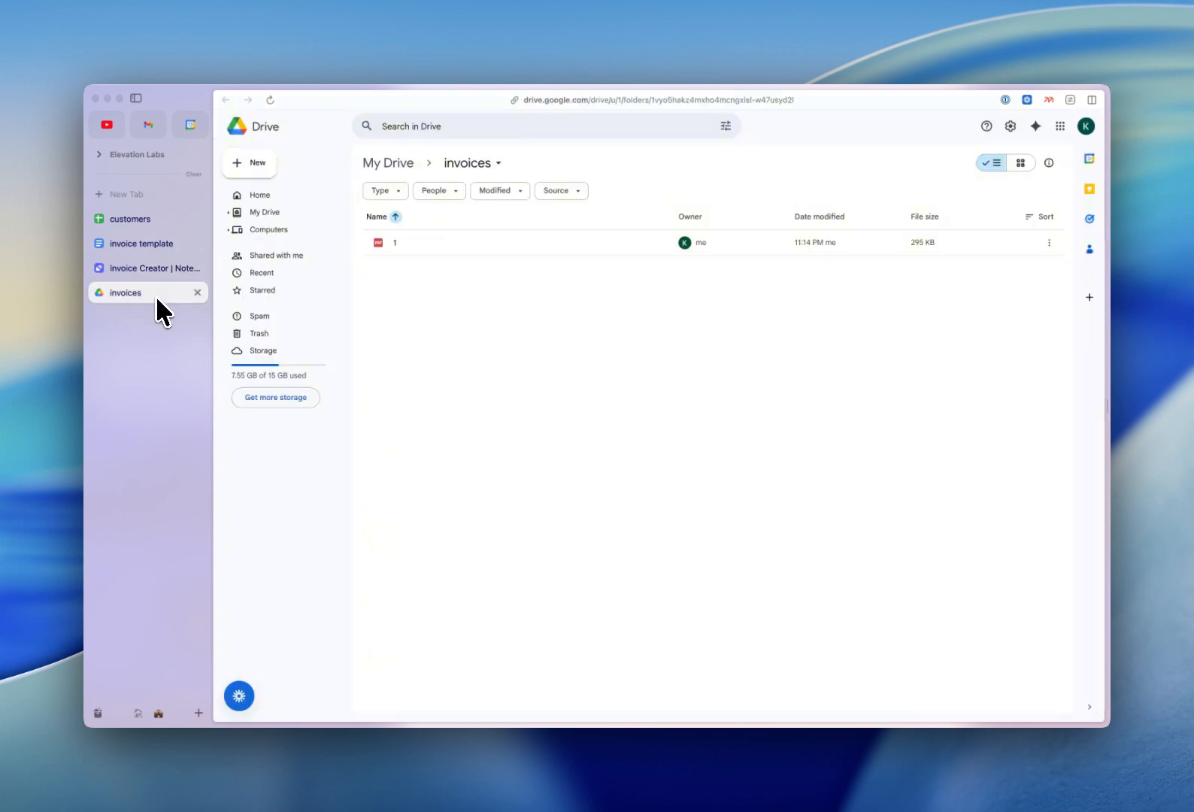
double_click(555, 240)
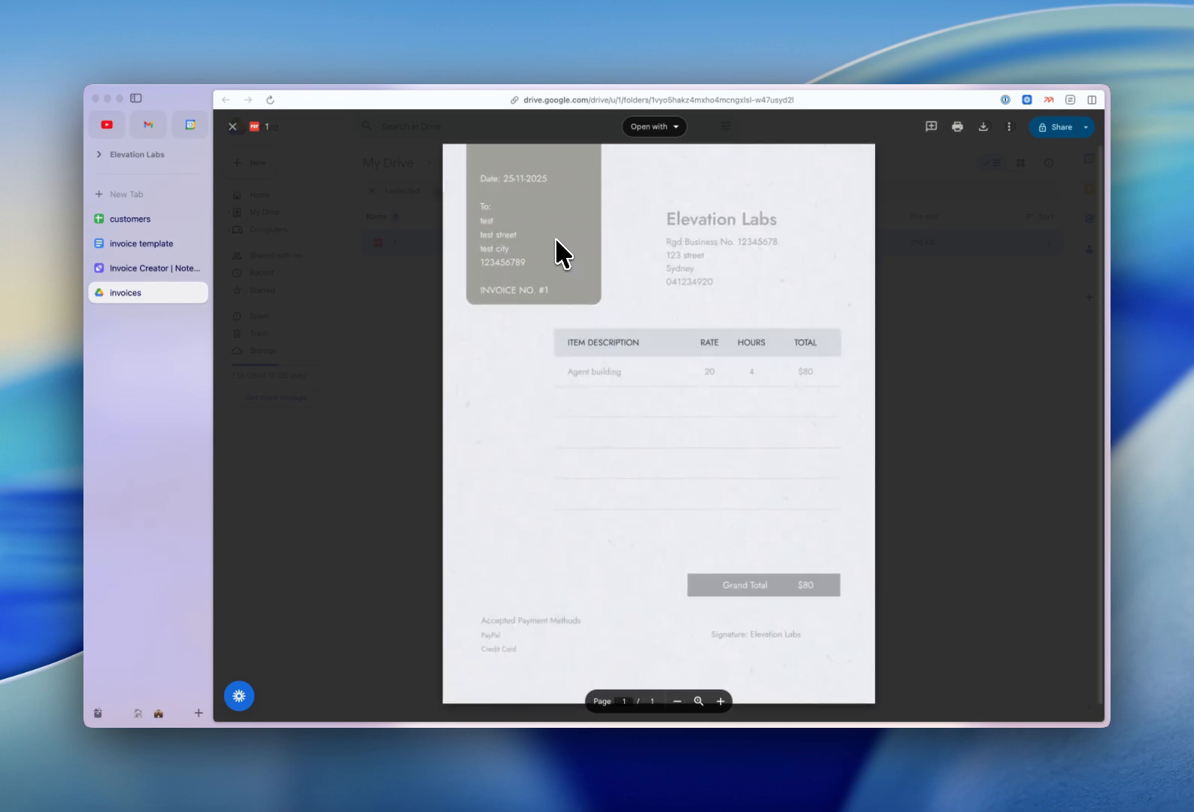
left_click(932, 382)
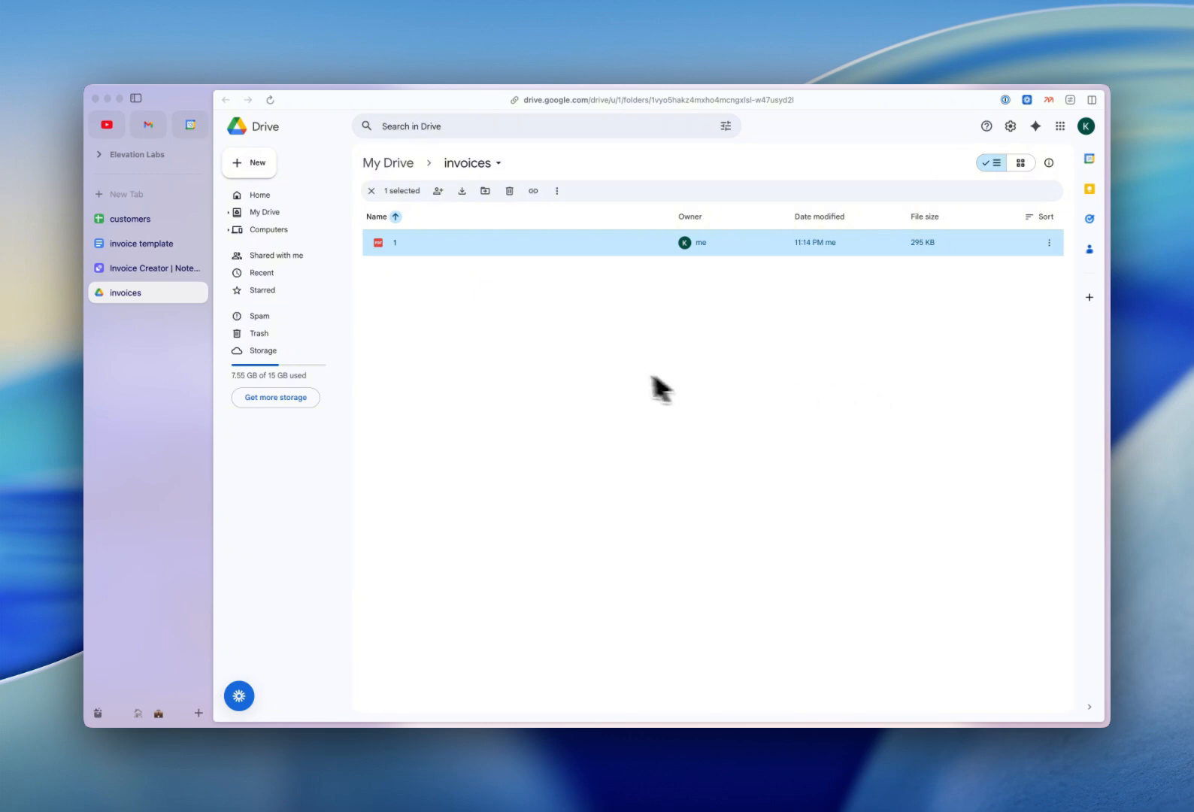
left_click(141, 267)
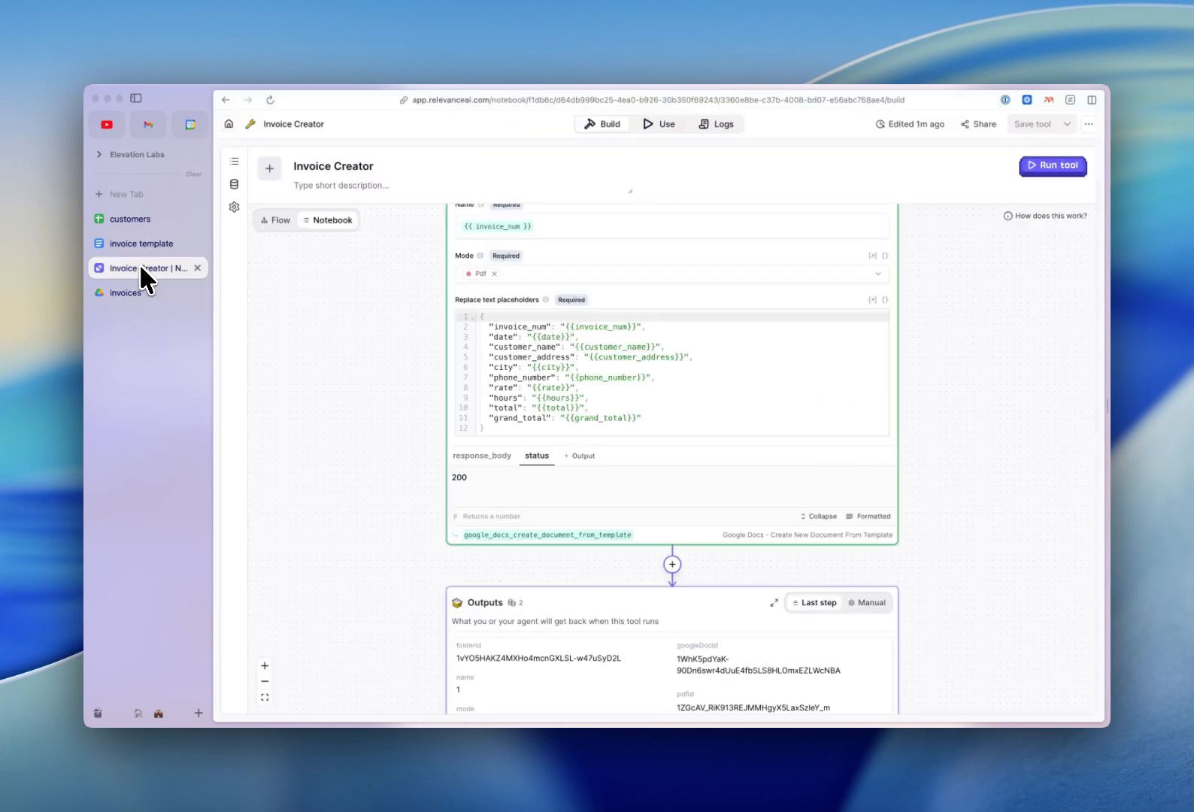
Leave the editor and upload Customers Sheet2.csv as the new knowledge table customers_sheet2_csv.
left_click(229, 125)
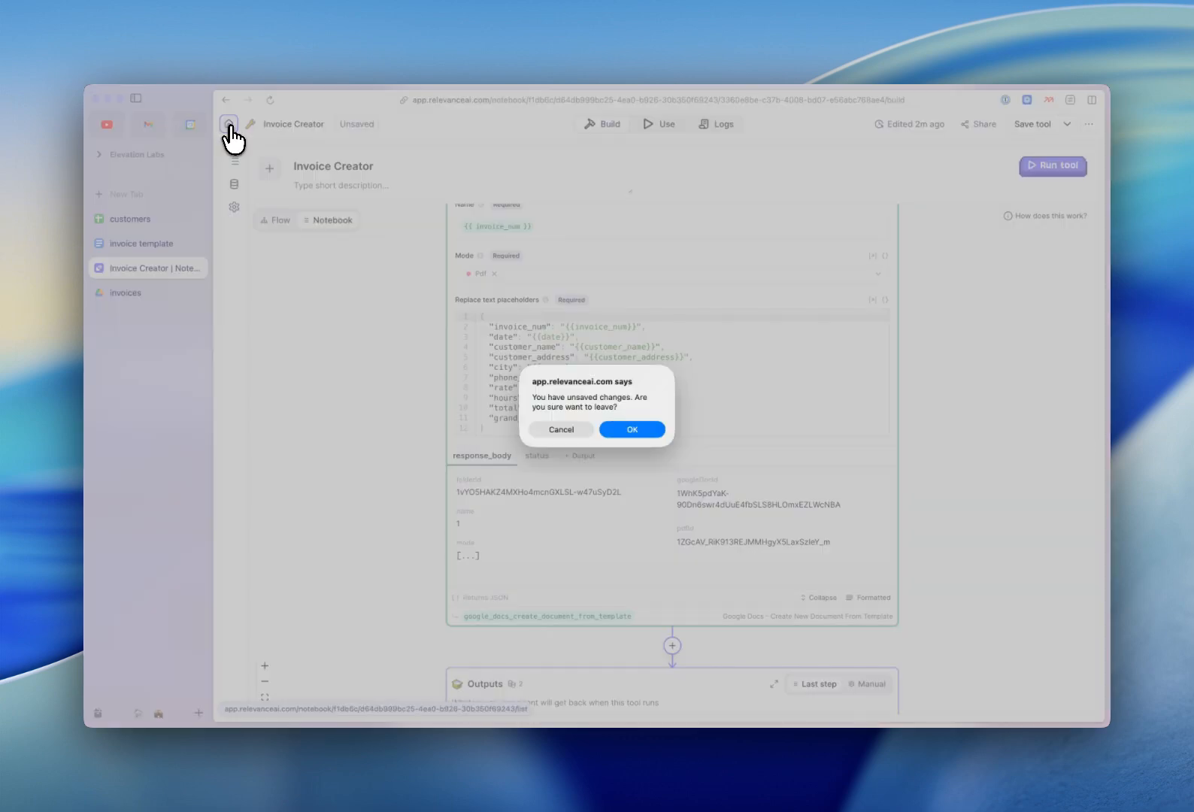
left_click(624, 427)
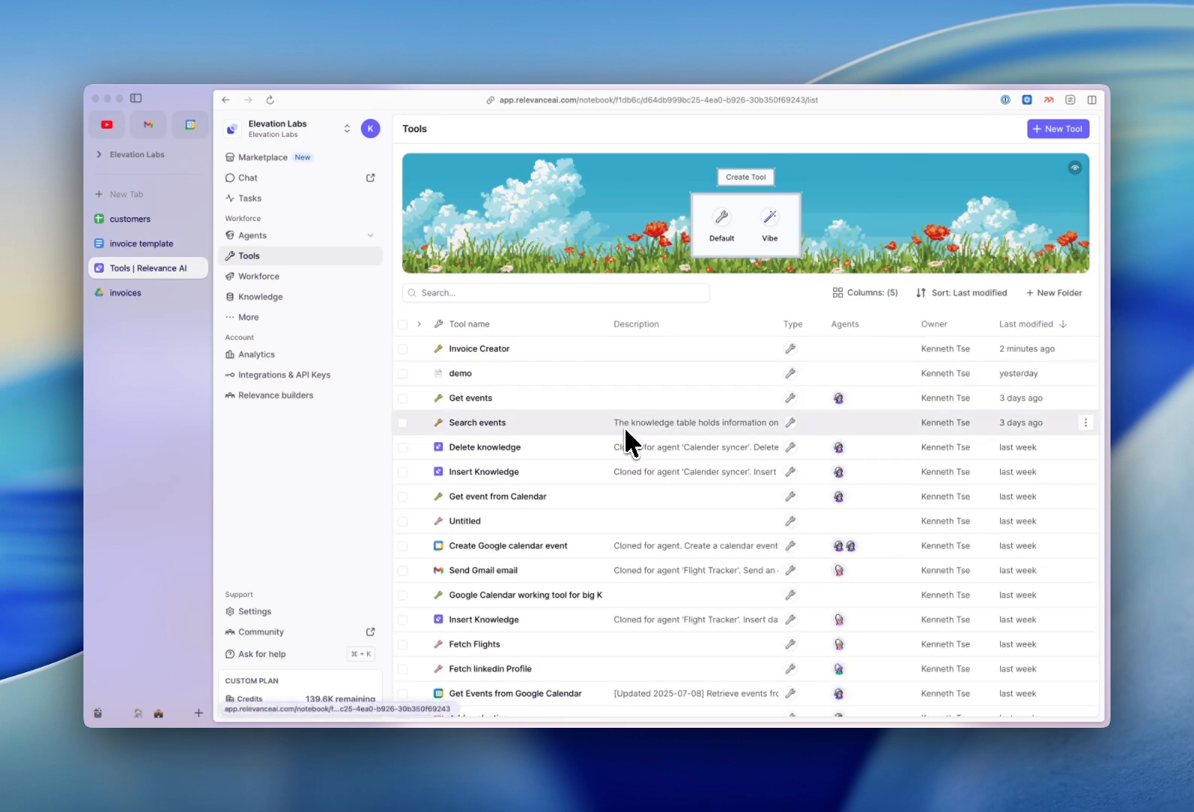
left_click(298, 309)
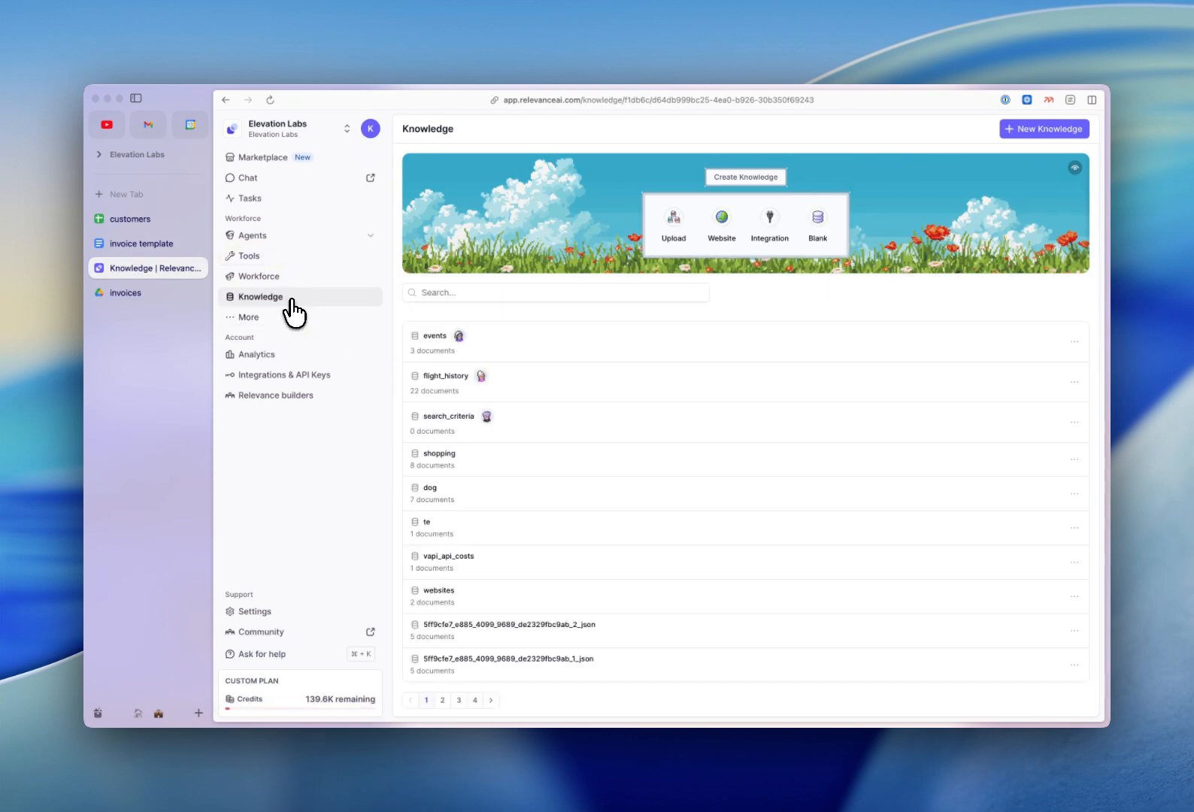
left_click(670, 230)
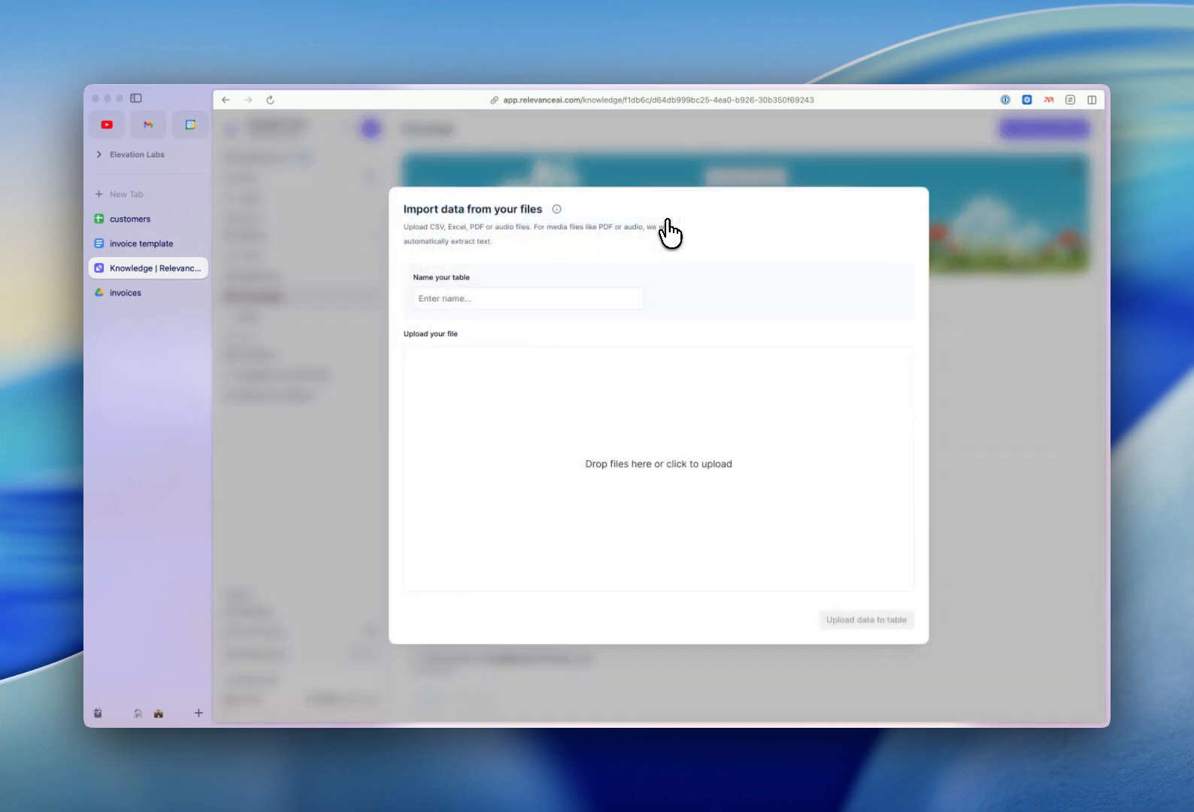
left_click(706, 368)
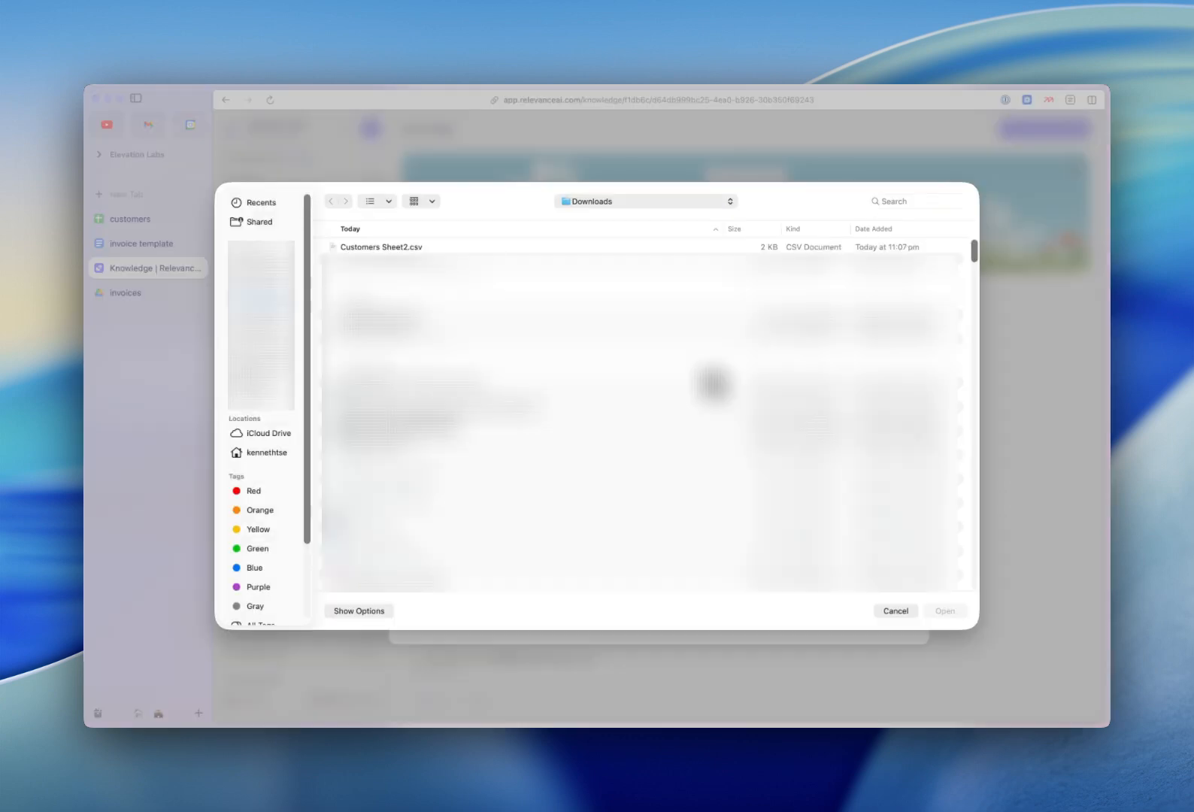
left_click(641, 248)
left_click(945, 611)
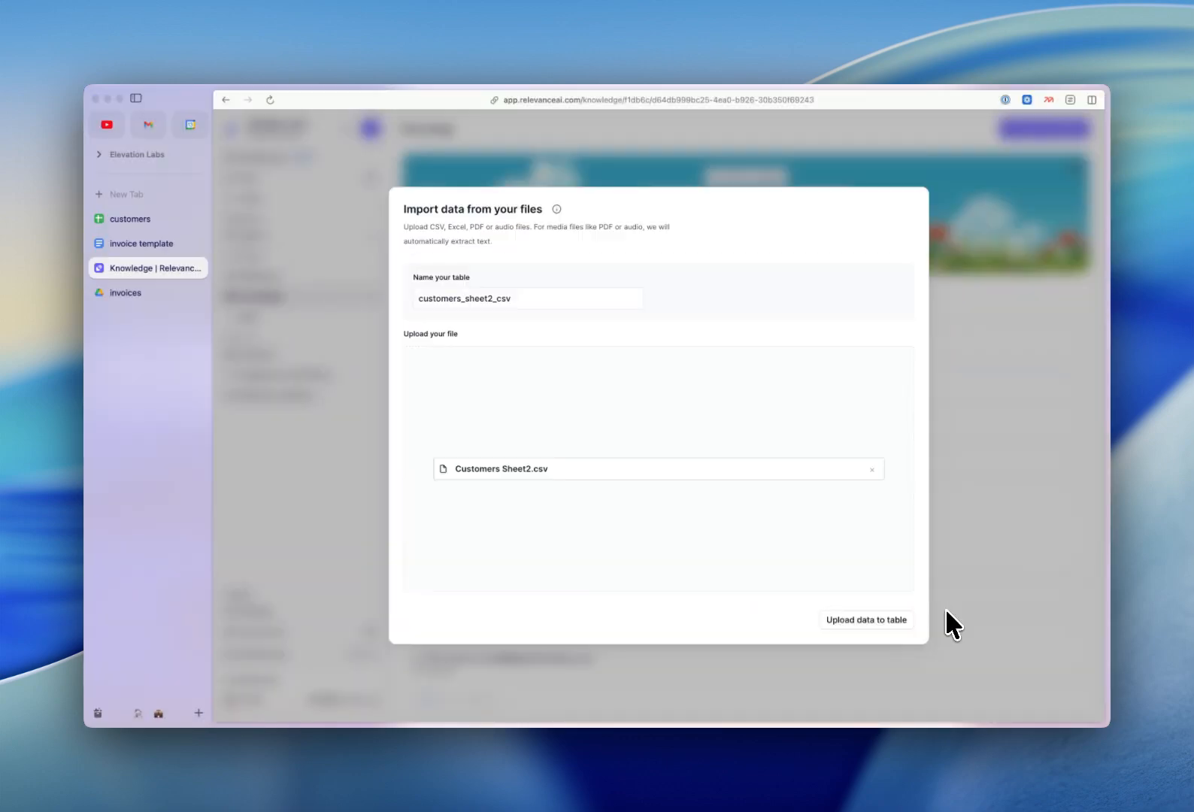
left_click(870, 621)
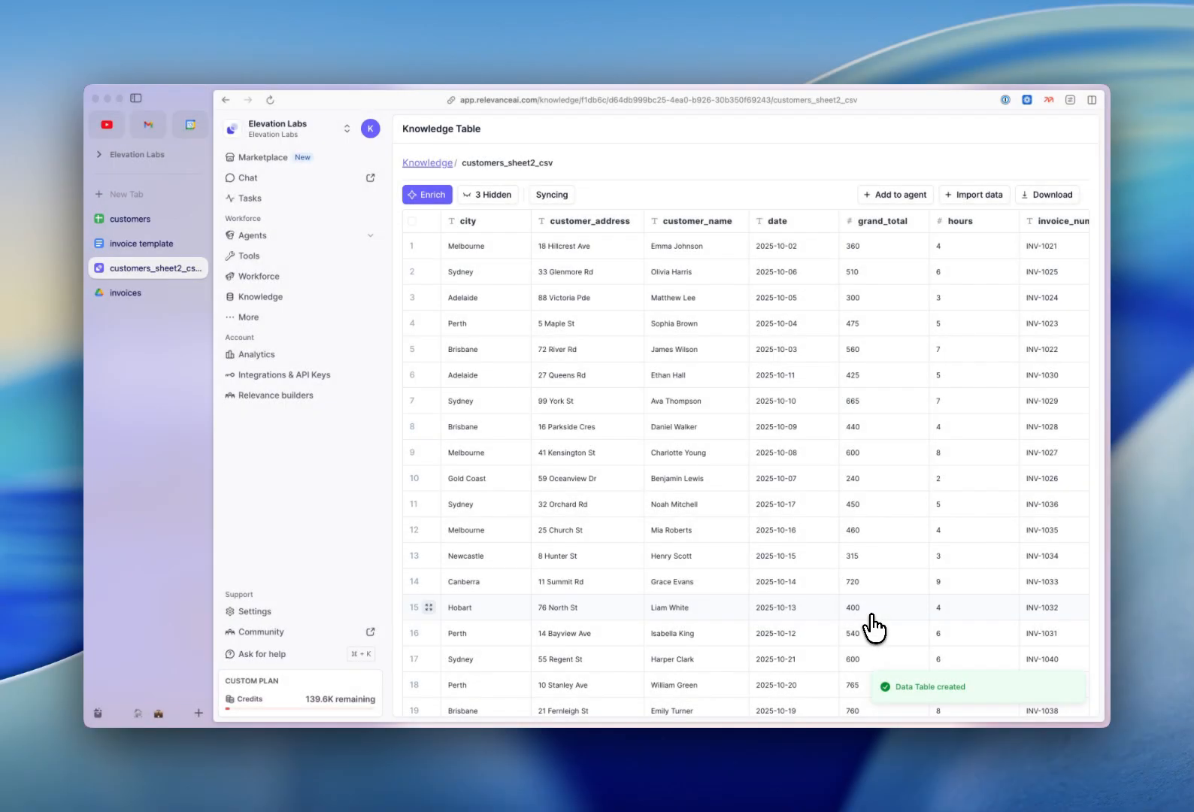
Attach Invoice Creator as an enrichment and map invoice_num, date and customer_name to their columns.
left_click(422, 194)
left_click(605, 369)
left_click(682, 239)
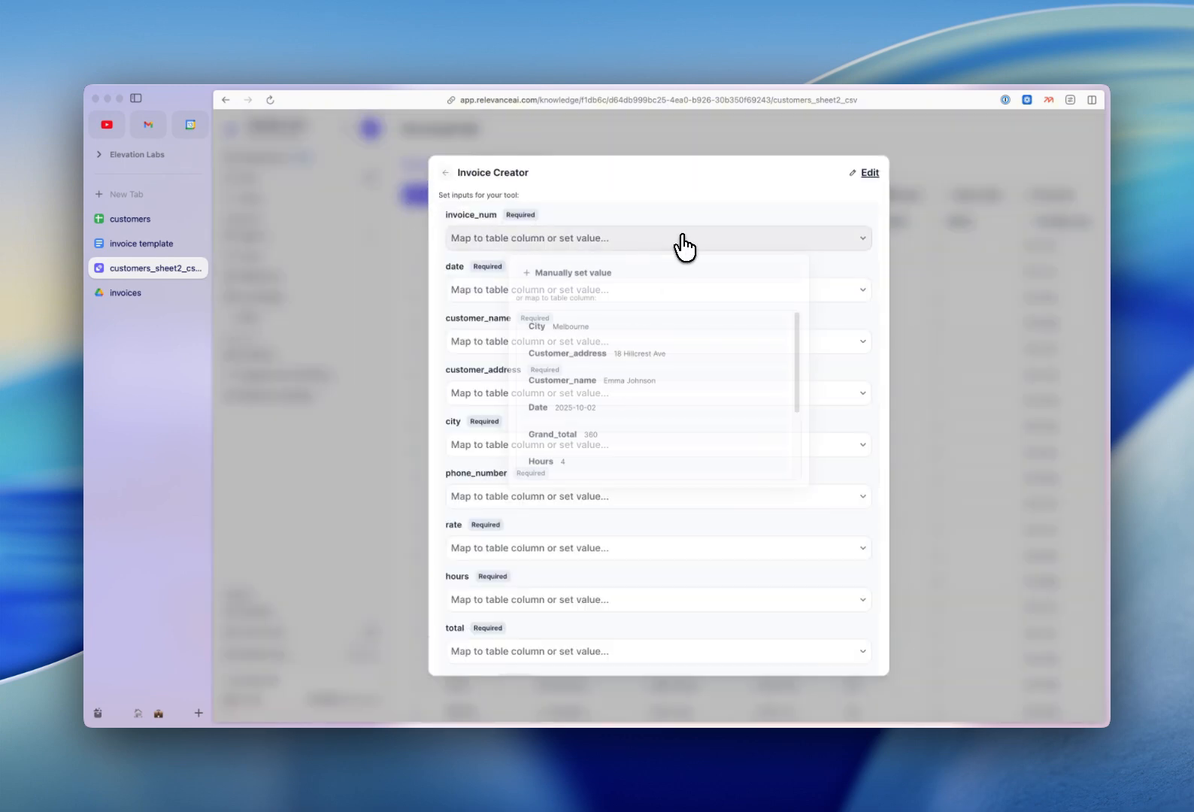
scroll(686, 361, "down", 3)
left_click(663, 388)
left_click(663, 292)
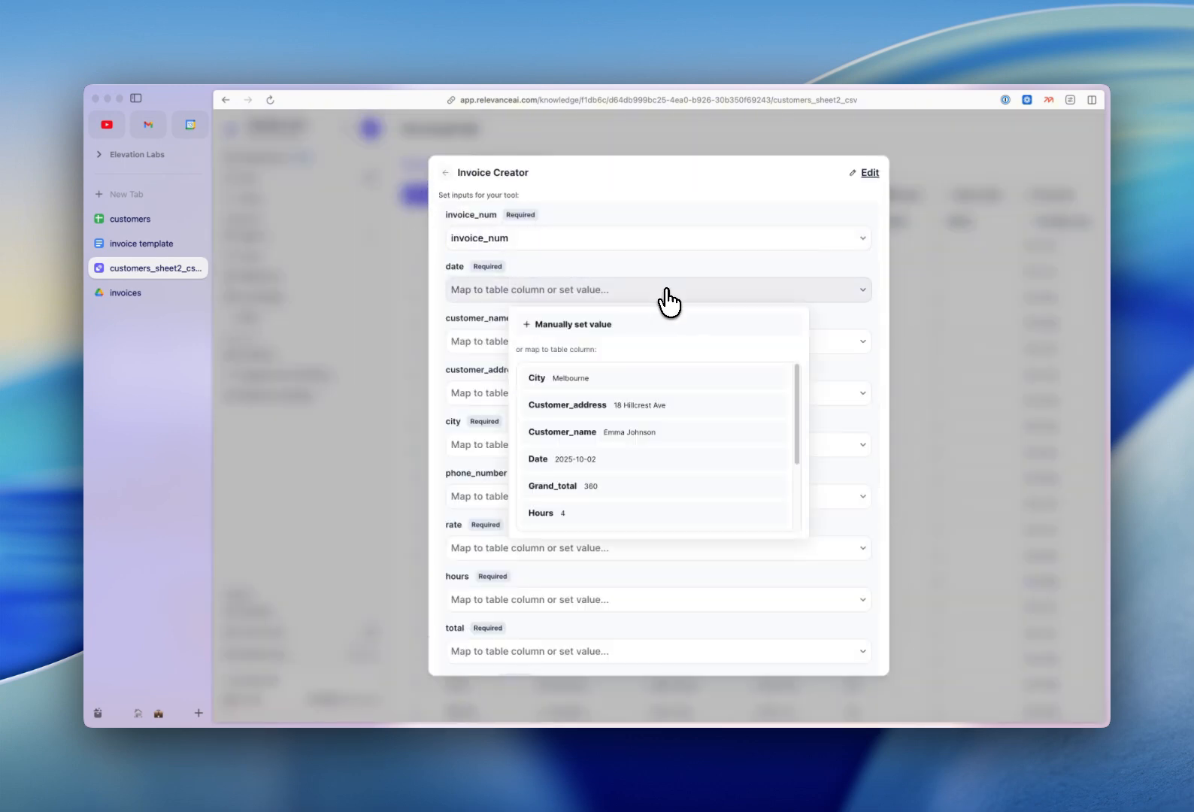
left_click(669, 459)
left_click(674, 343)
left_click(654, 483)
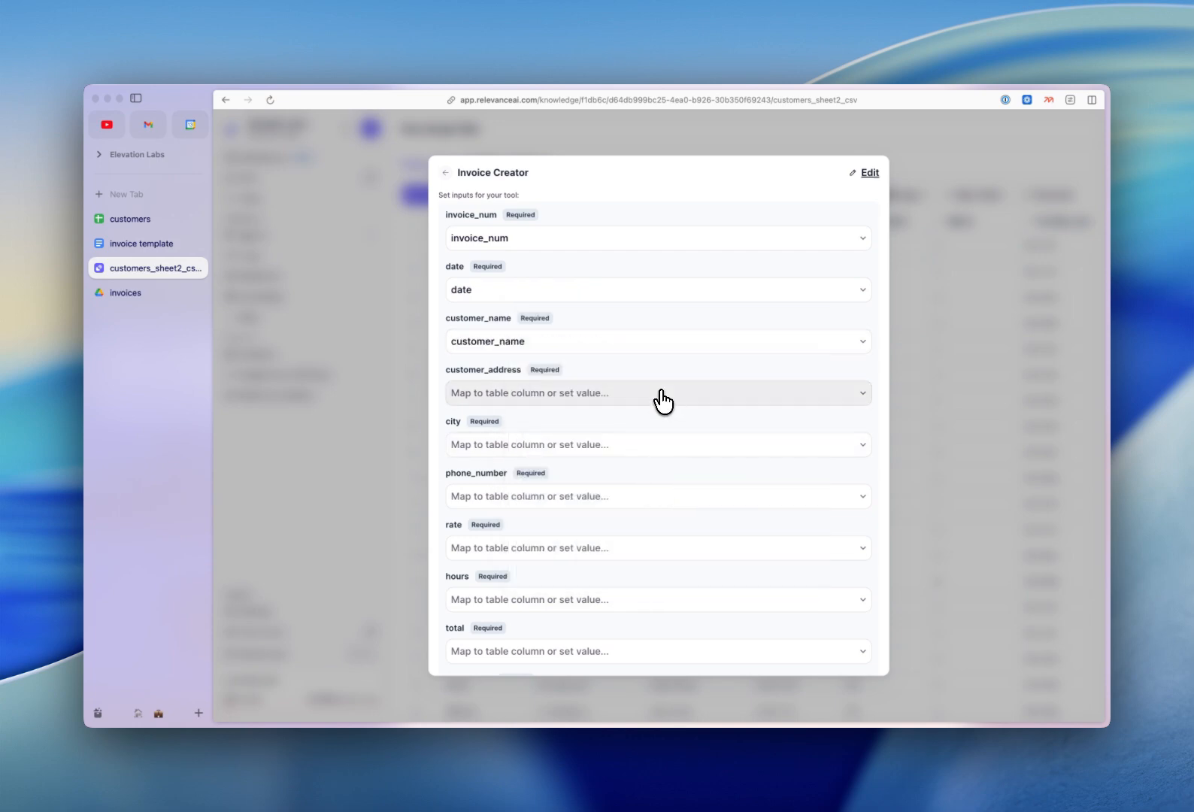
Map customer_address, city, phone_number and rate to their matching columns.
left_click(659, 394)
left_click(656, 509)
left_click(660, 446)
left_click(668, 534)
left_click(686, 498)
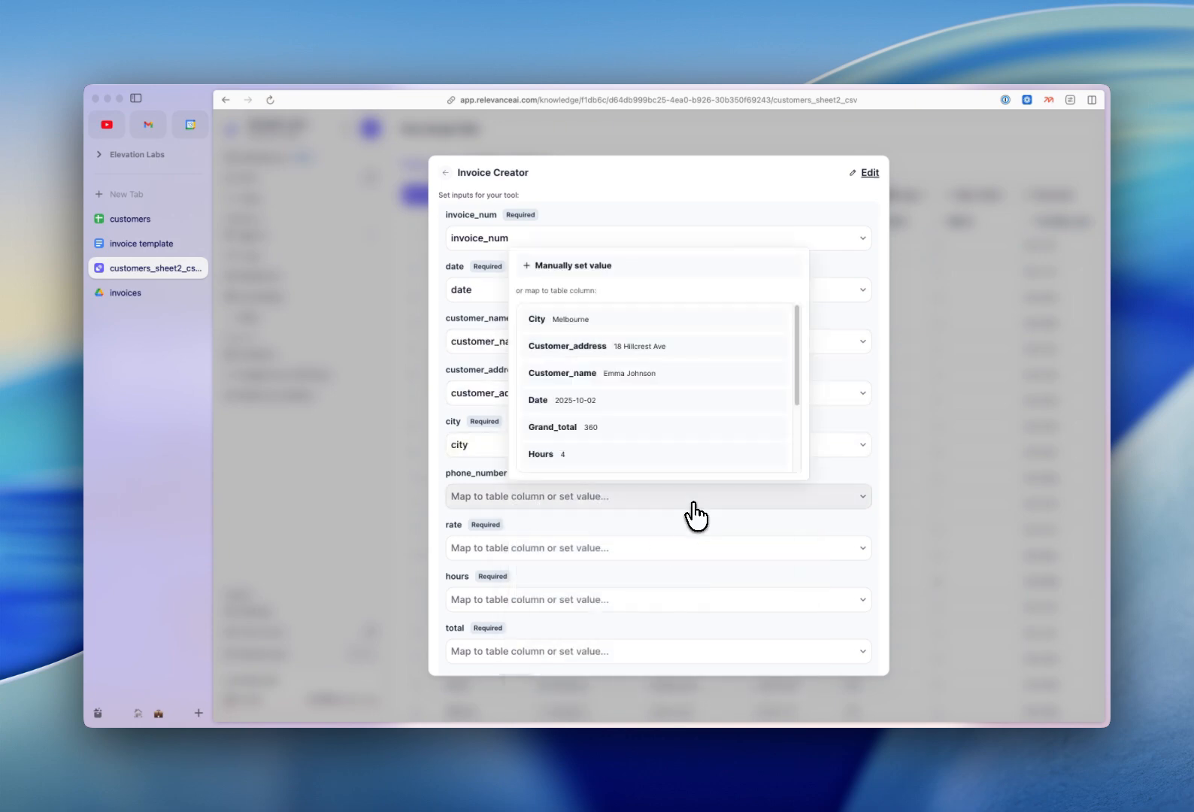
scroll(693, 466, "down", 3)
left_click(687, 452)
left_click(694, 536)
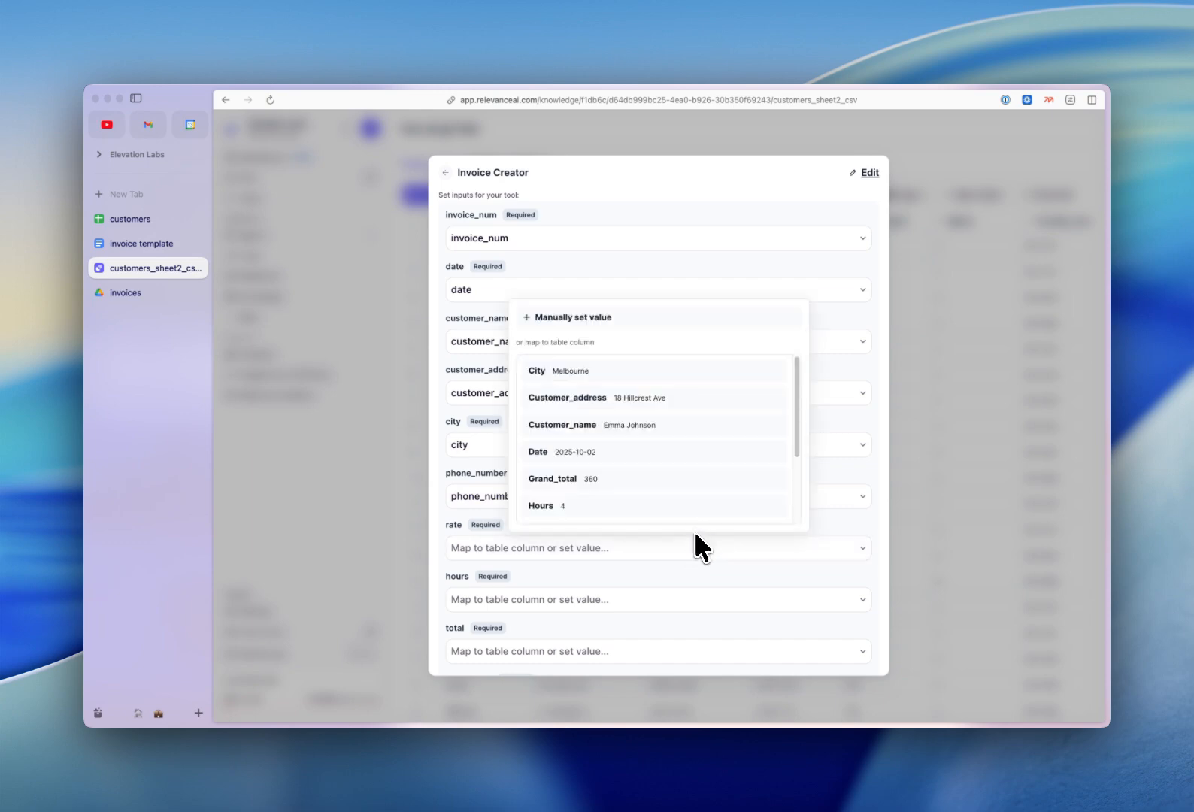
scroll(695, 495, "down", 3)
left_click(693, 482)
Map hours, total and grand_total to their columns, then save the enrichment without running it.
scroll(694, 494, "down", 3)
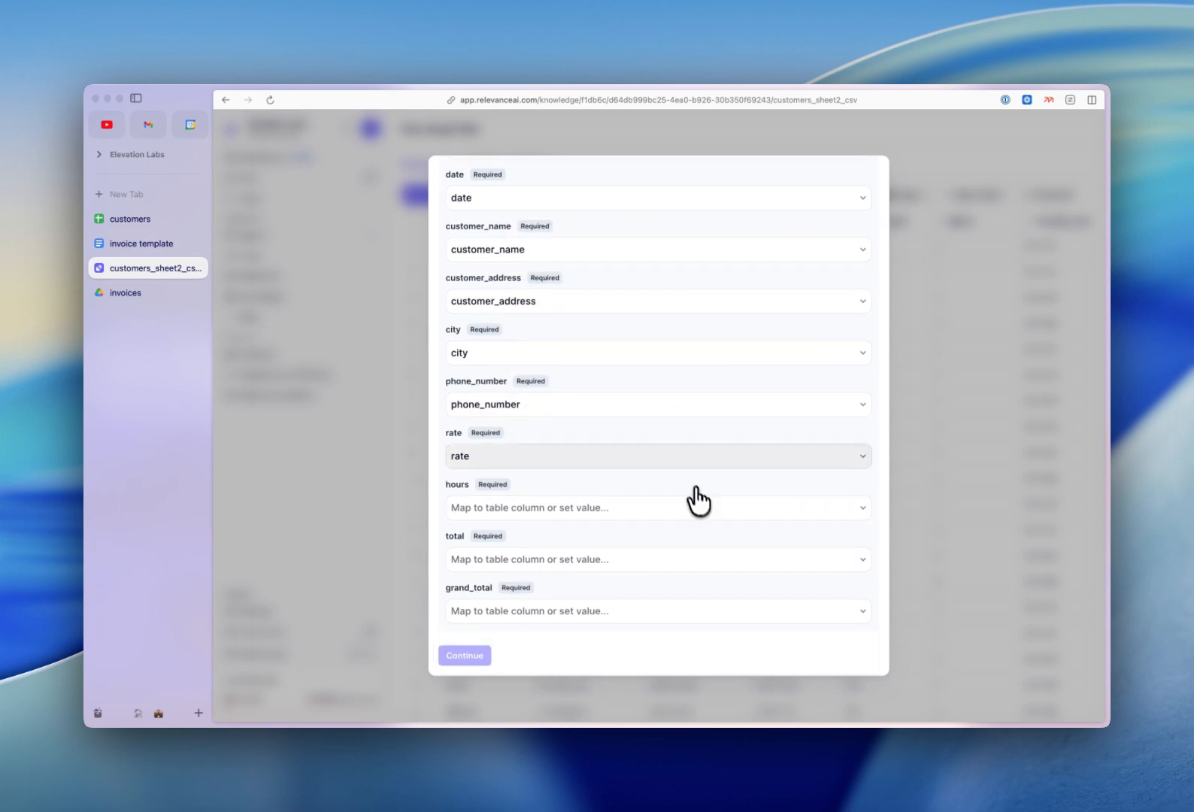
left_click(704, 509)
left_click(701, 466)
left_click(689, 558)
scroll(689, 541, "down", 3)
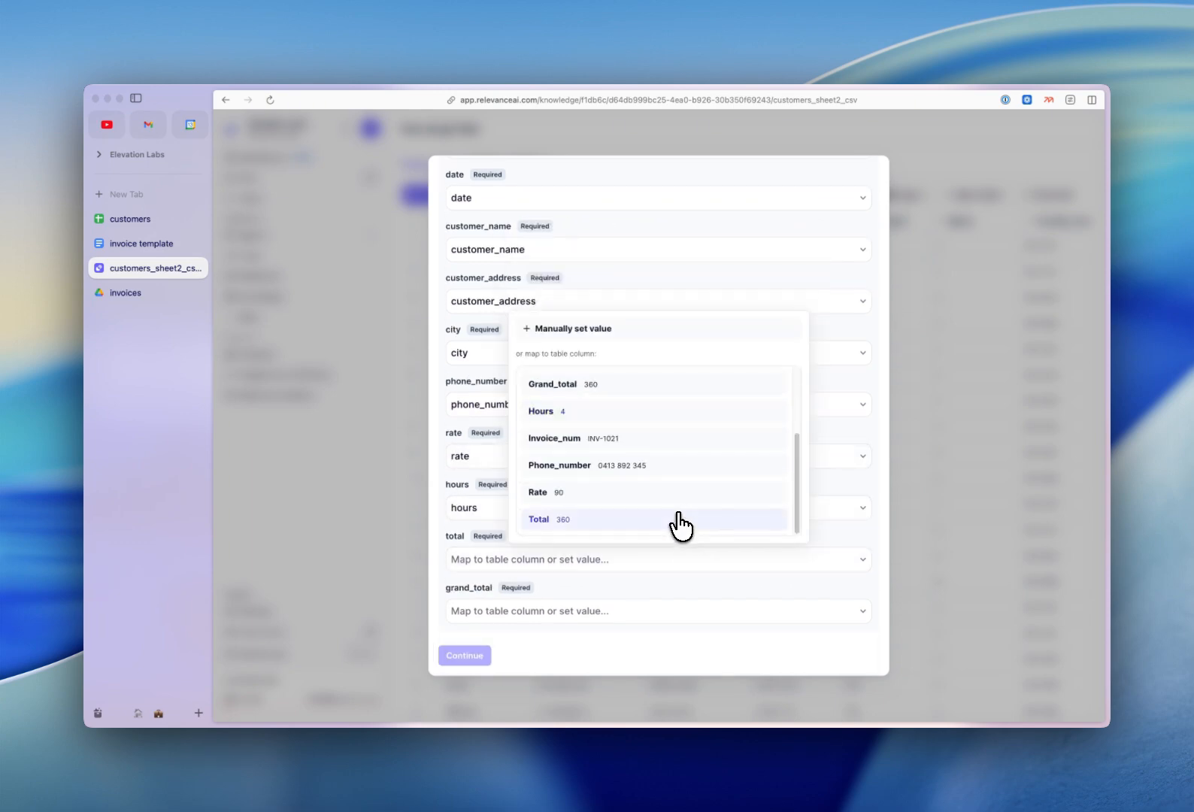
left_click(682, 524)
left_click(695, 613)
left_click(687, 543)
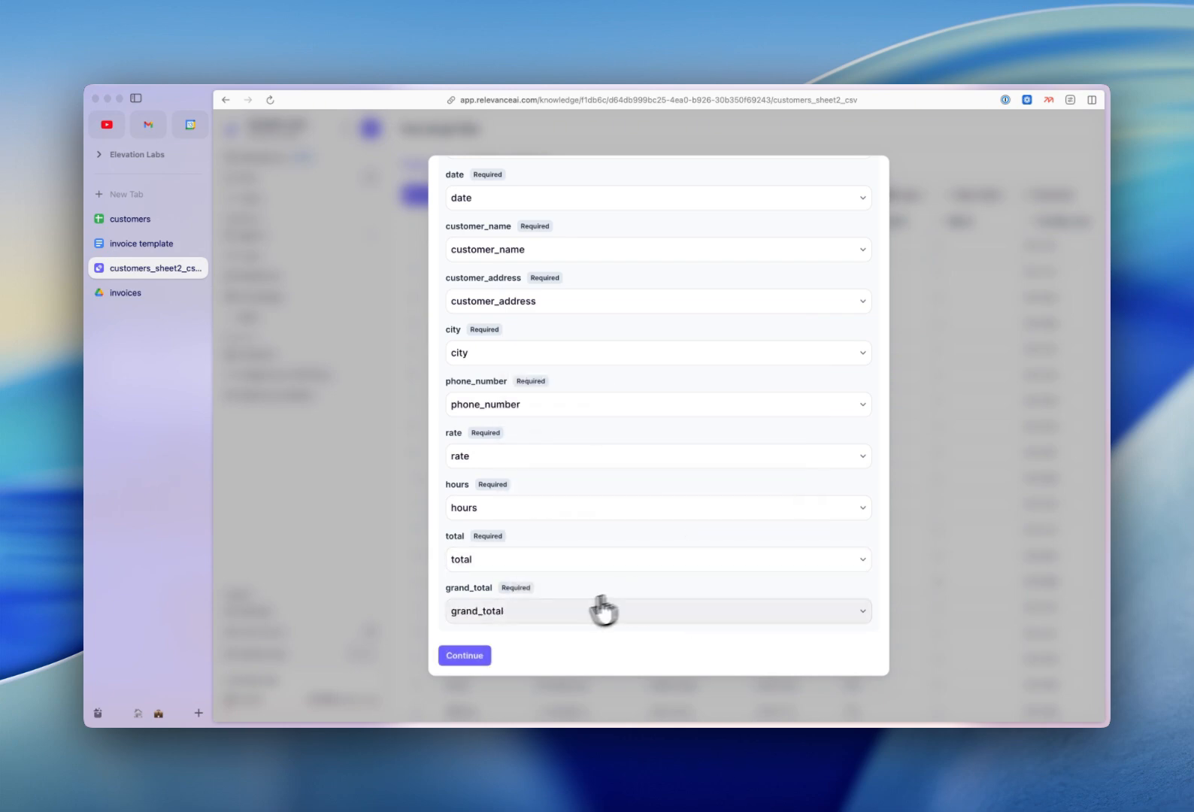
left_click(445, 654)
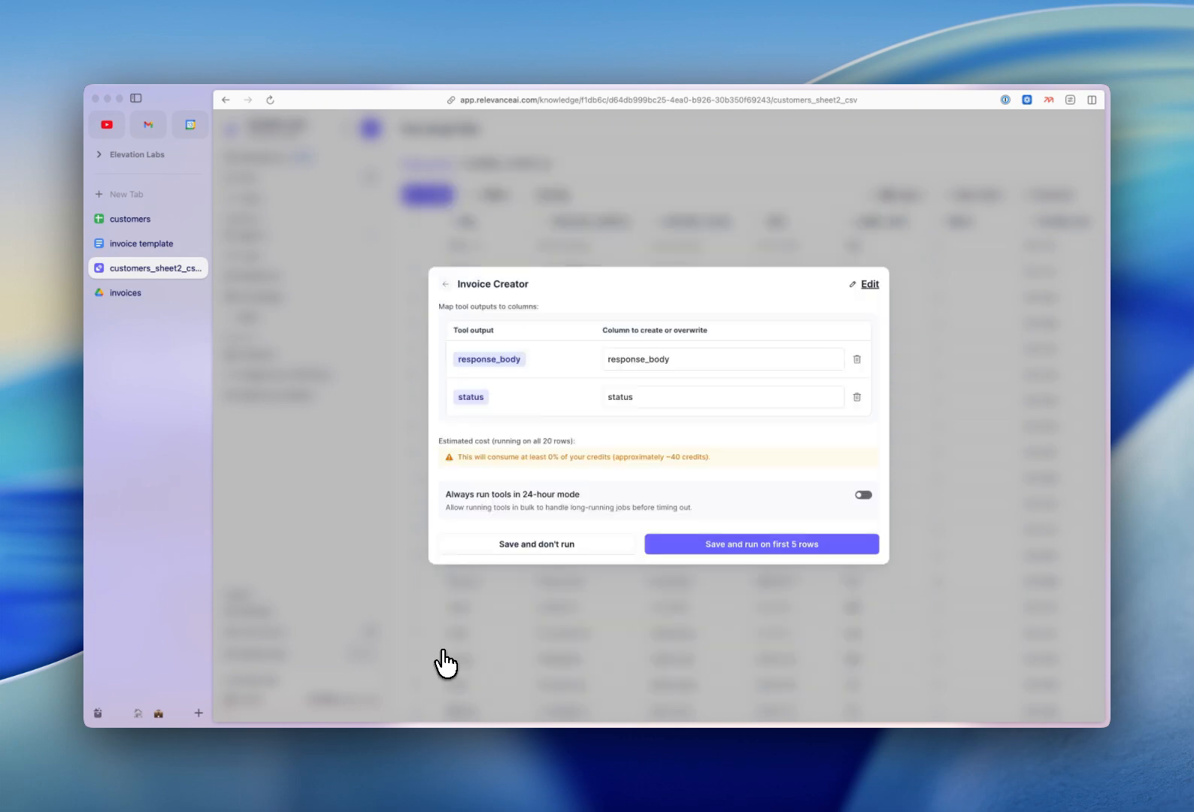
left_click(564, 553)
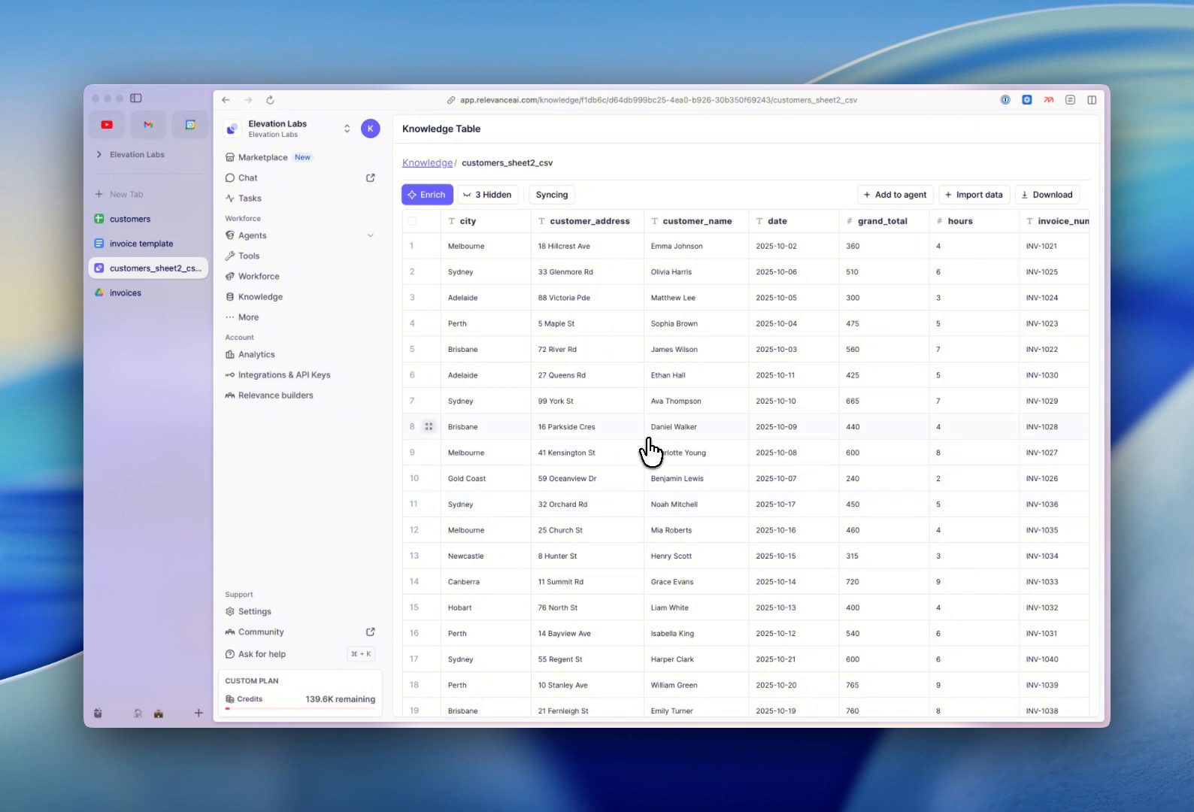
Run Invoice Creator on row 1 only, then check the Drive invoices folder for INV-1021.
scroll(651, 452, "right", 10)
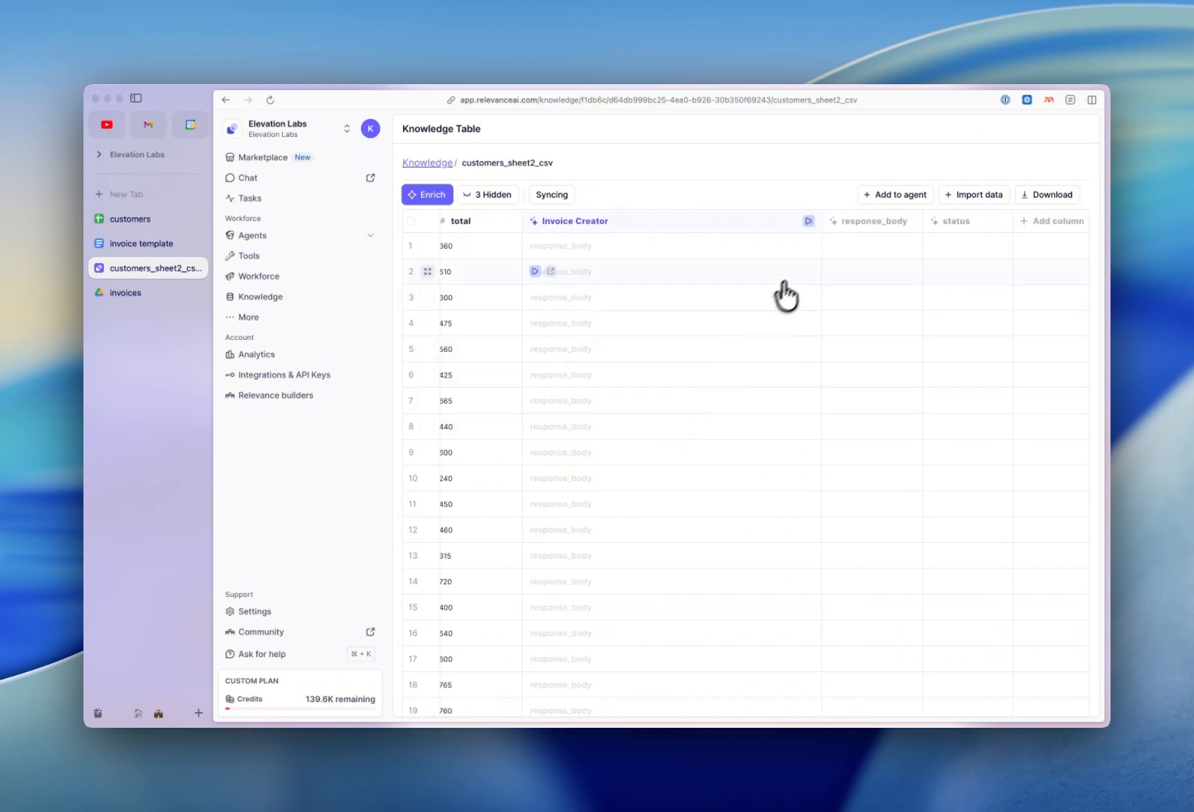
left_click(534, 245)
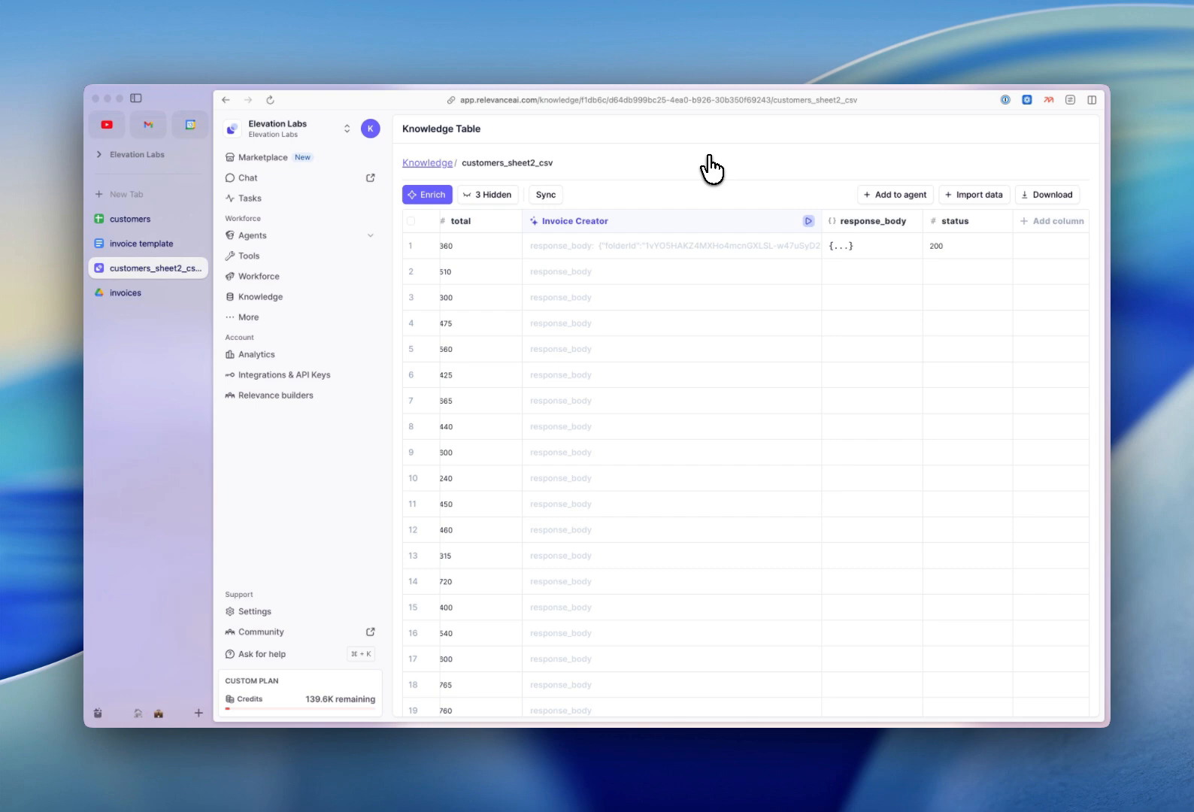
left_click(144, 289)
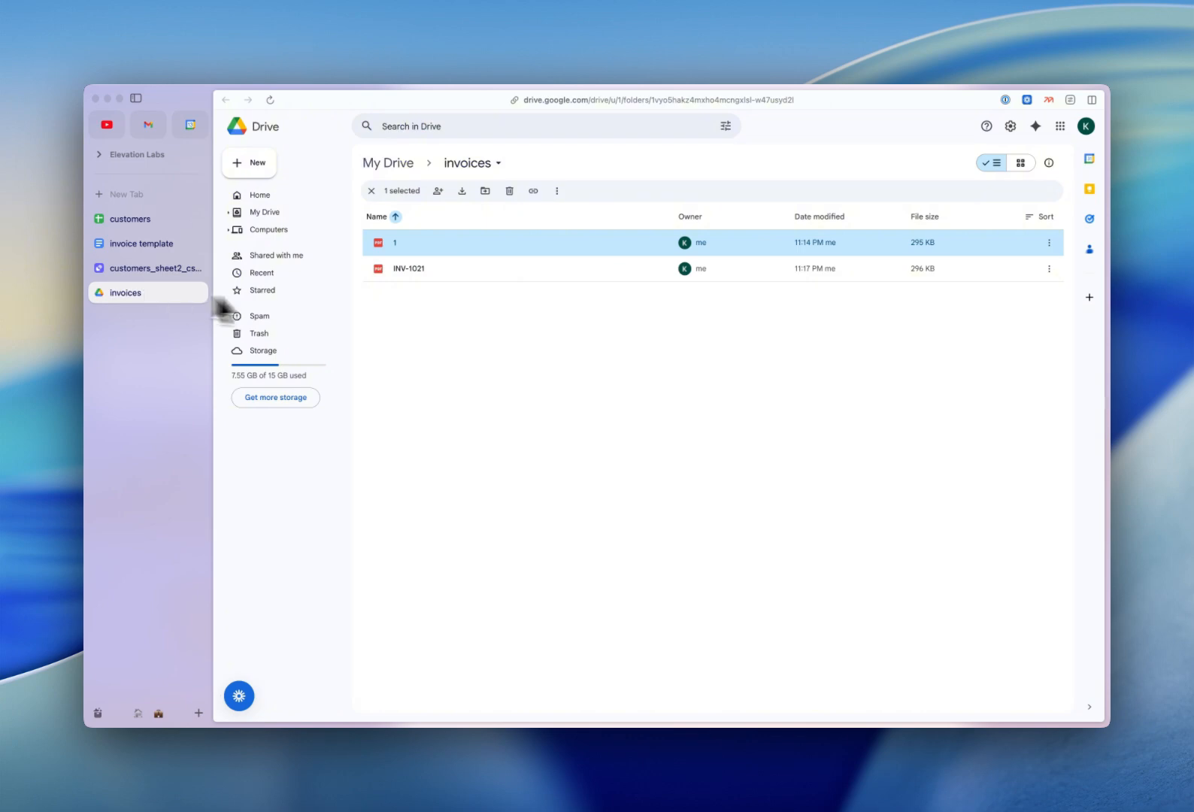
Preview INV-1021 to confirm date 2025-10-02, 4 hours at 90 and a $360 grand total.
double_click(557, 270)
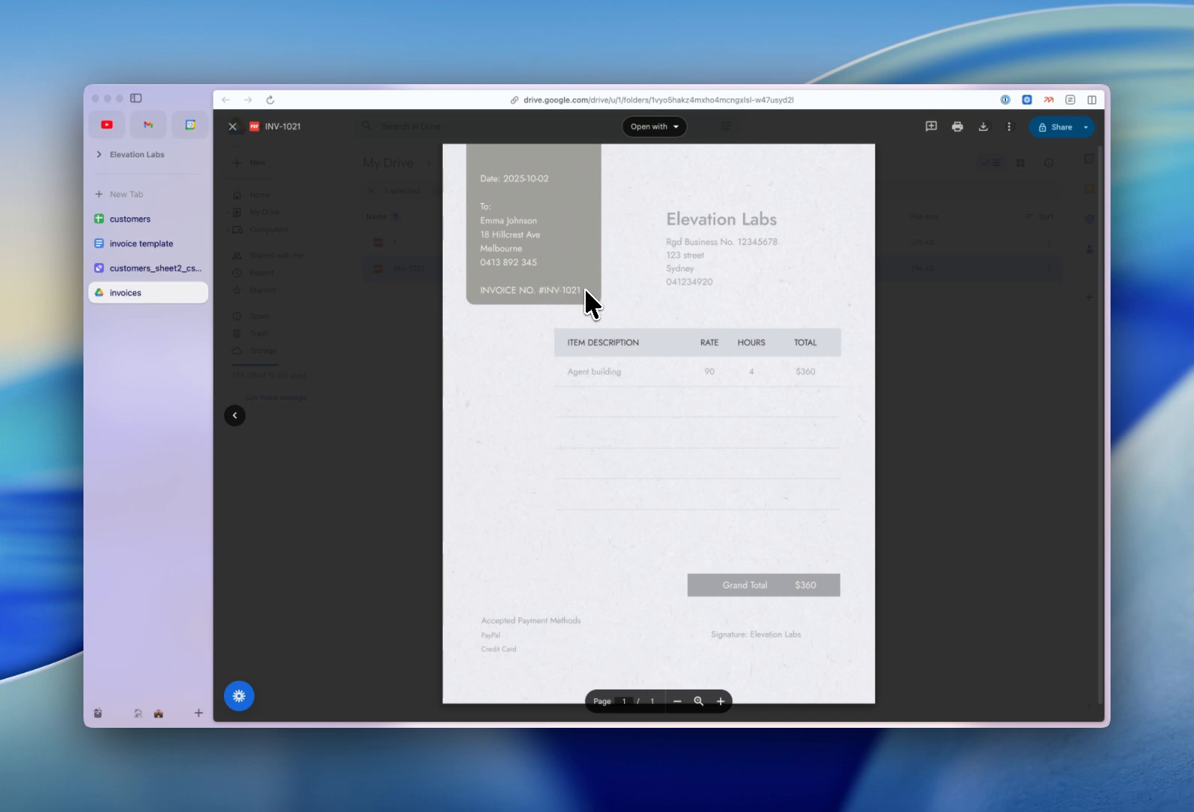
left_click(424, 409)
Back in customers_sheet2_csv, run Invoice Creator on all rows that haven't run yet.
left_click(144, 264)
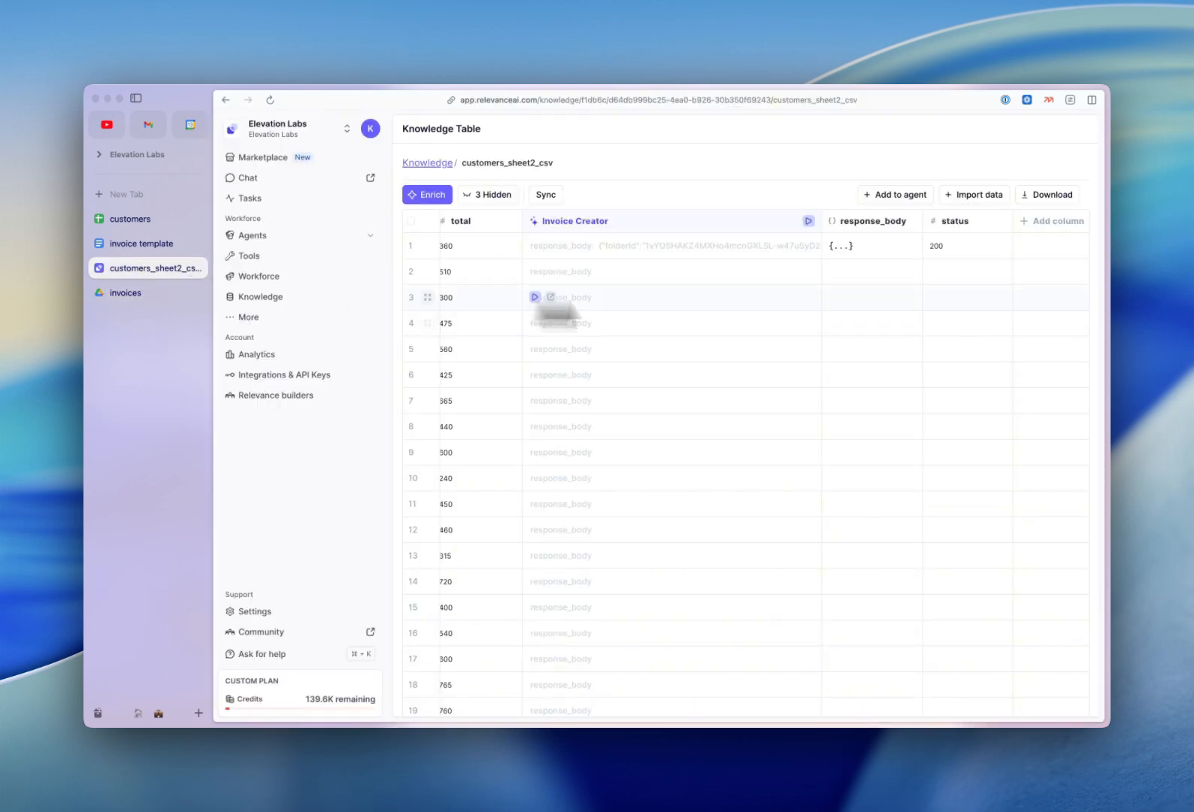
left_click(809, 220)
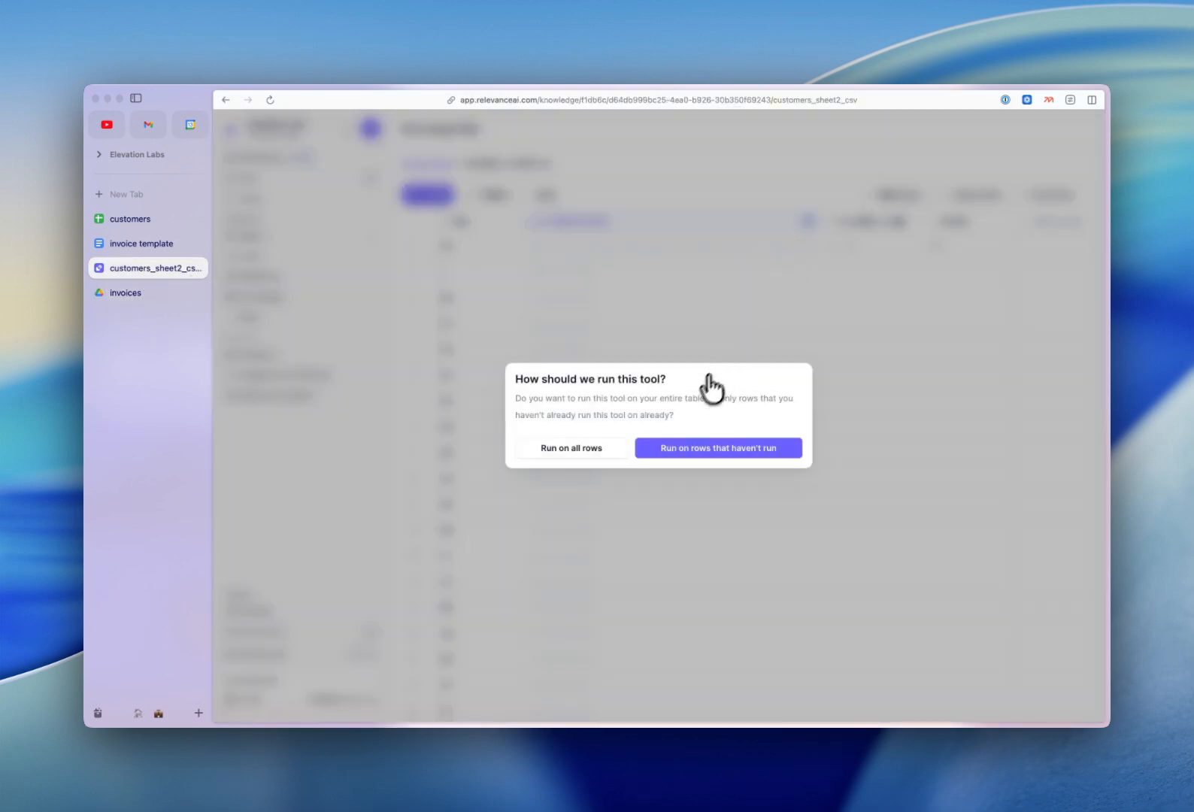
left_click(732, 449)
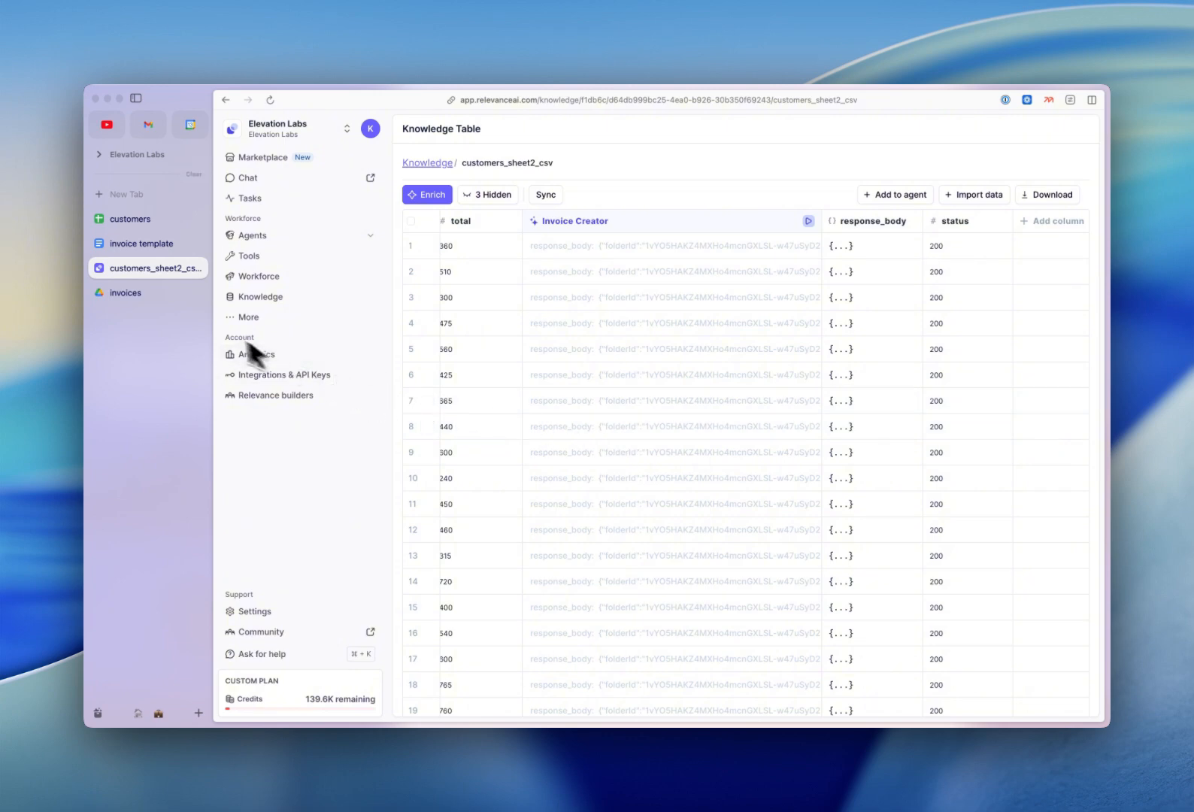
In the Drive invoices folder, preview from INV-1021 through to INV-1023, showing 5 hours at 95 totalling $475.
left_click(159, 294)
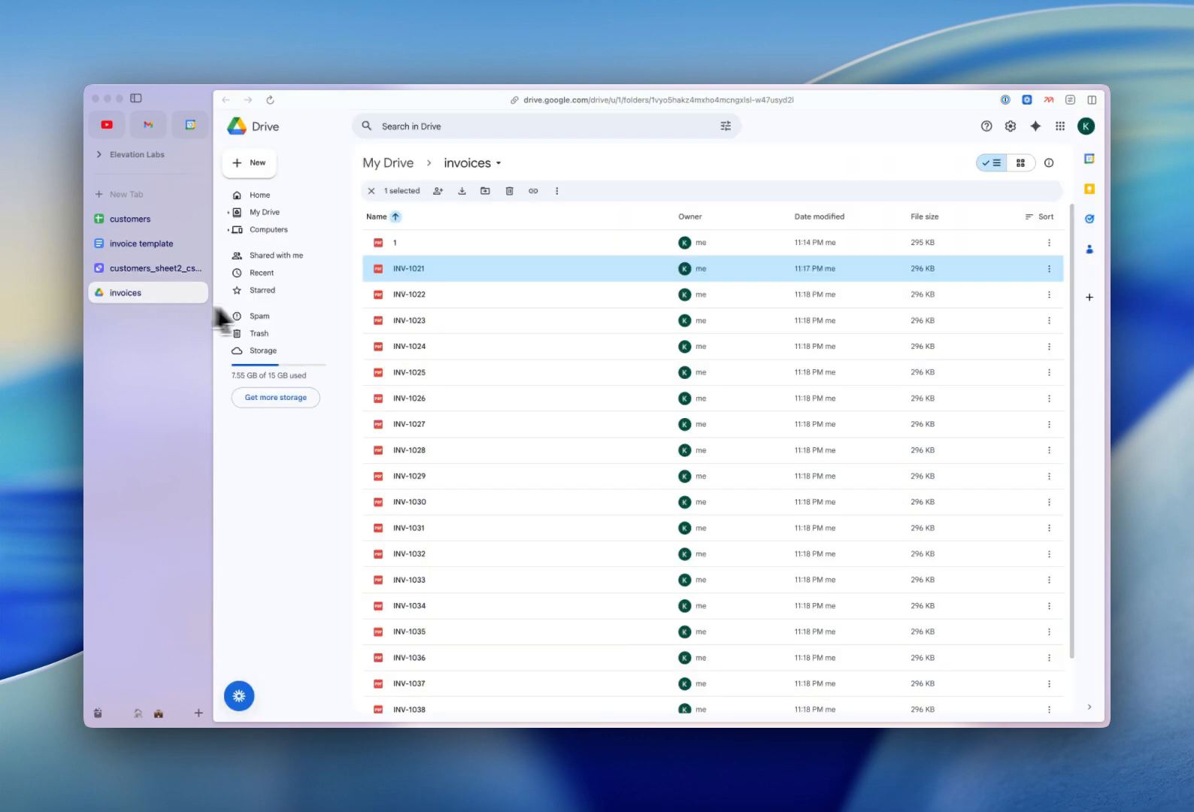
double_click(545, 267)
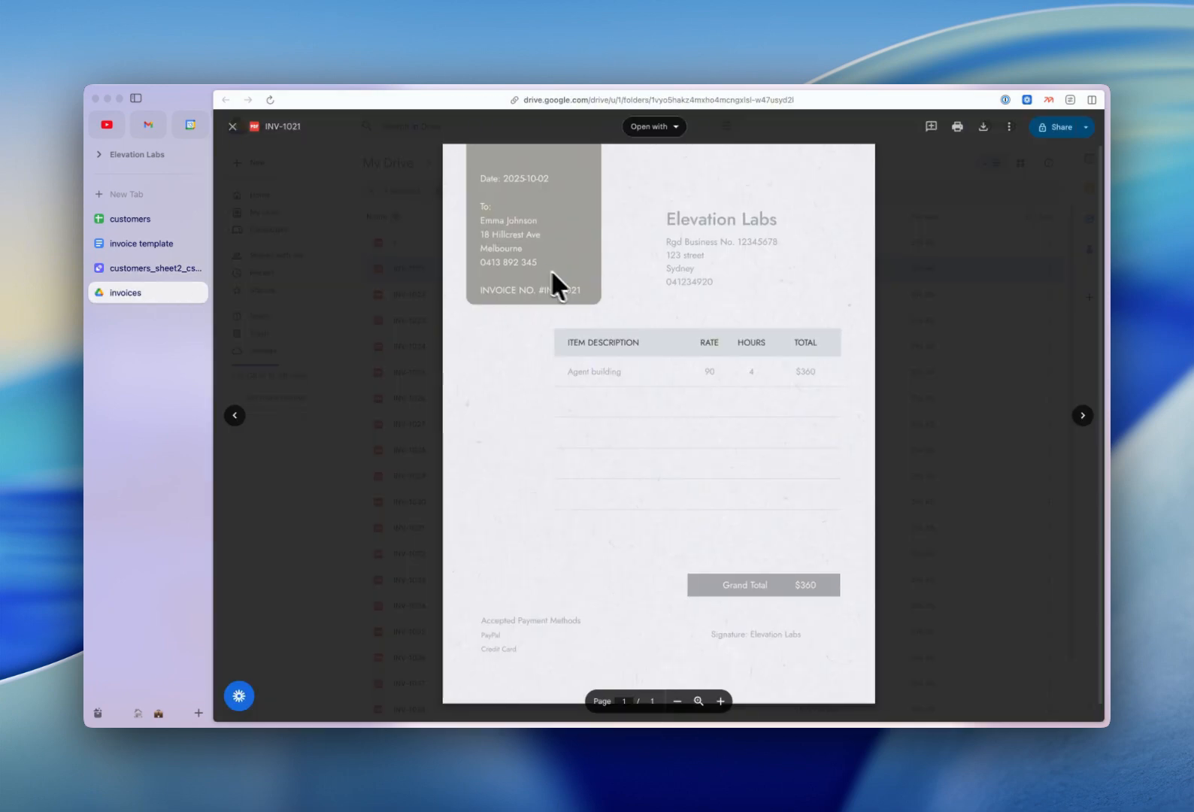
left_click(1082, 416)
left_click(1082, 416)
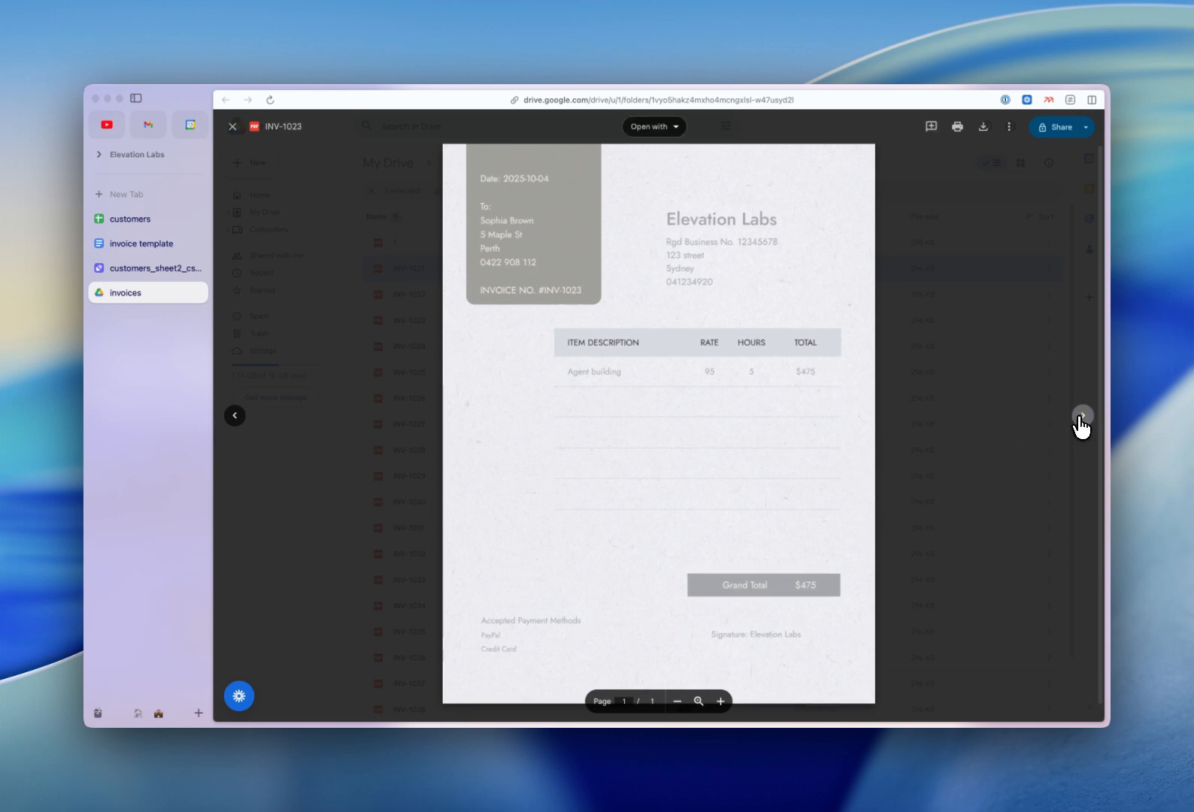